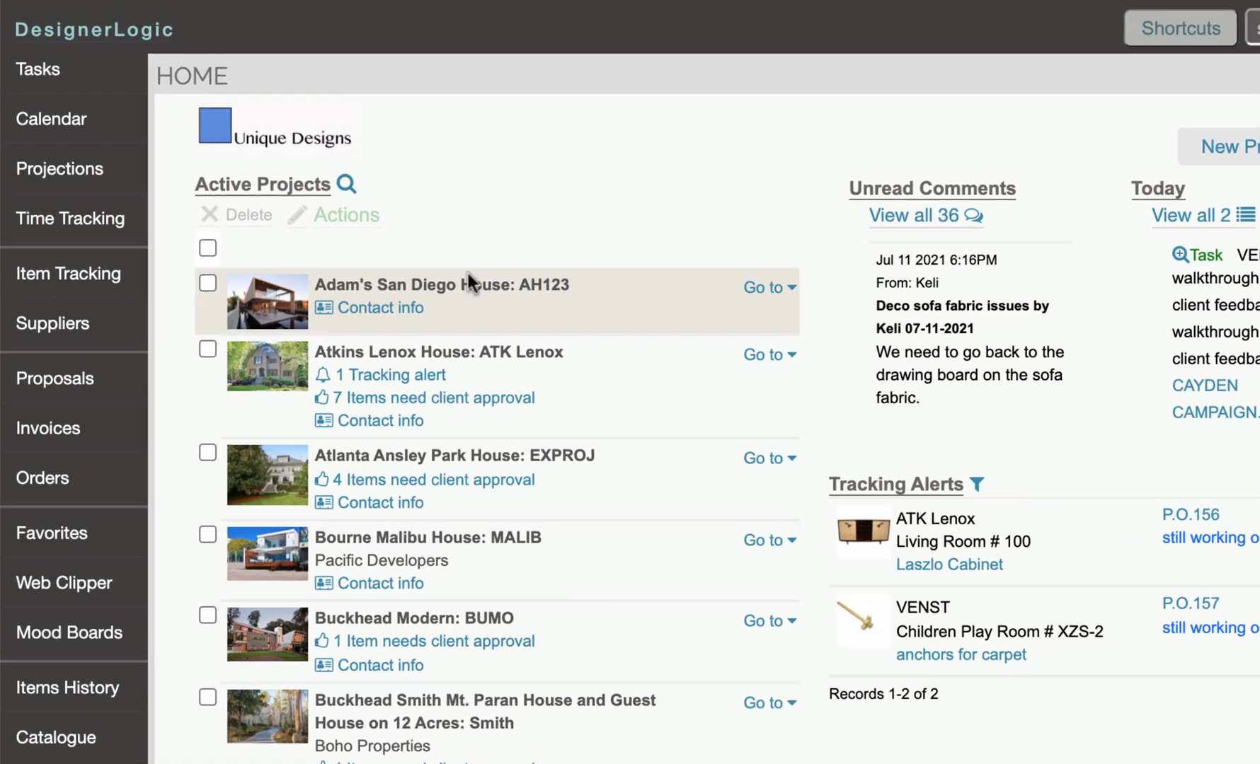
- Show the Projections page and highlight the Cottage House row's 17-task Gantt summary
{"action": "left_click", "coordinate": [76, 204]}
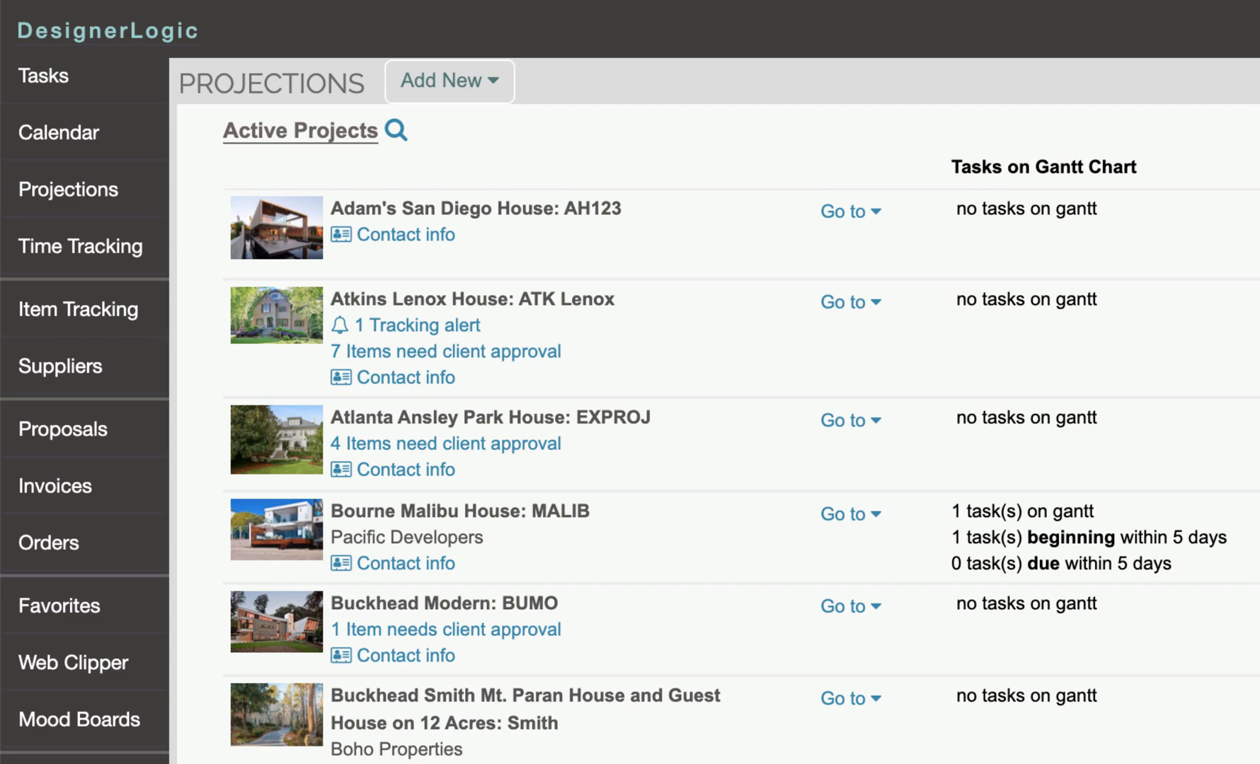
{"action": "scroll", "coordinate": [728, 529], "scroll_direction": "down", "scroll_amount": 3}
{"action": "scroll", "coordinate": [728, 529], "scroll_direction": "down", "scroll_amount": 2}
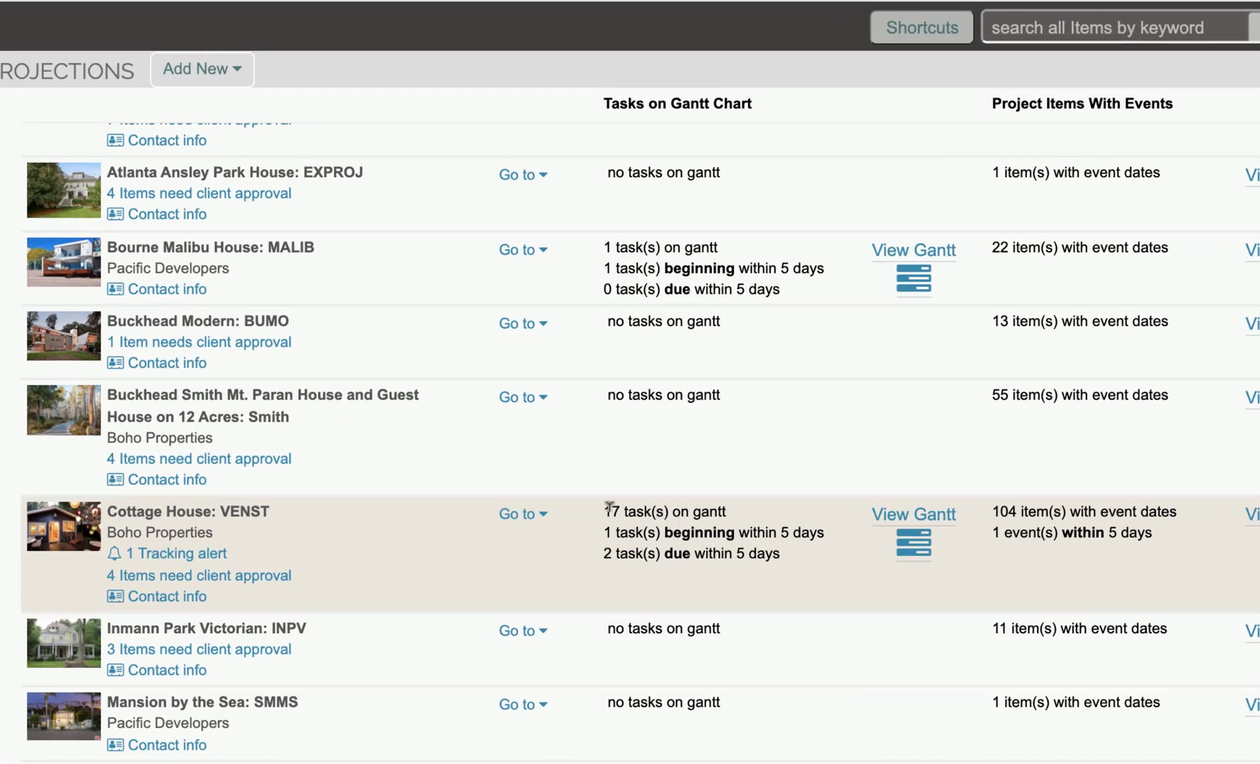
{"action": "left_click_drag", "start_coordinate": [608, 508], "coordinate": [776, 551]}
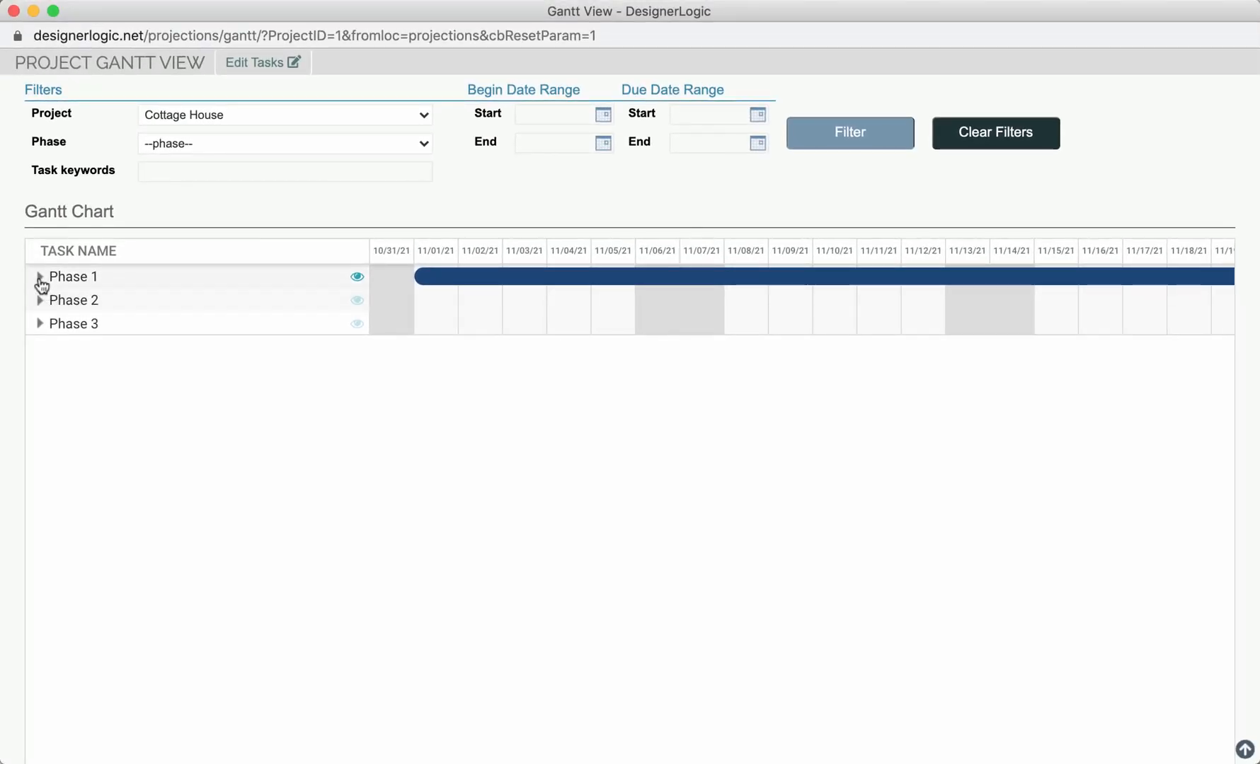
- Expand Phases 1, 2 and 3 and review the timeline from early November 2021
{"action": "left_click", "coordinate": [40, 277]}
{"action": "left_click", "coordinate": [39, 465]}
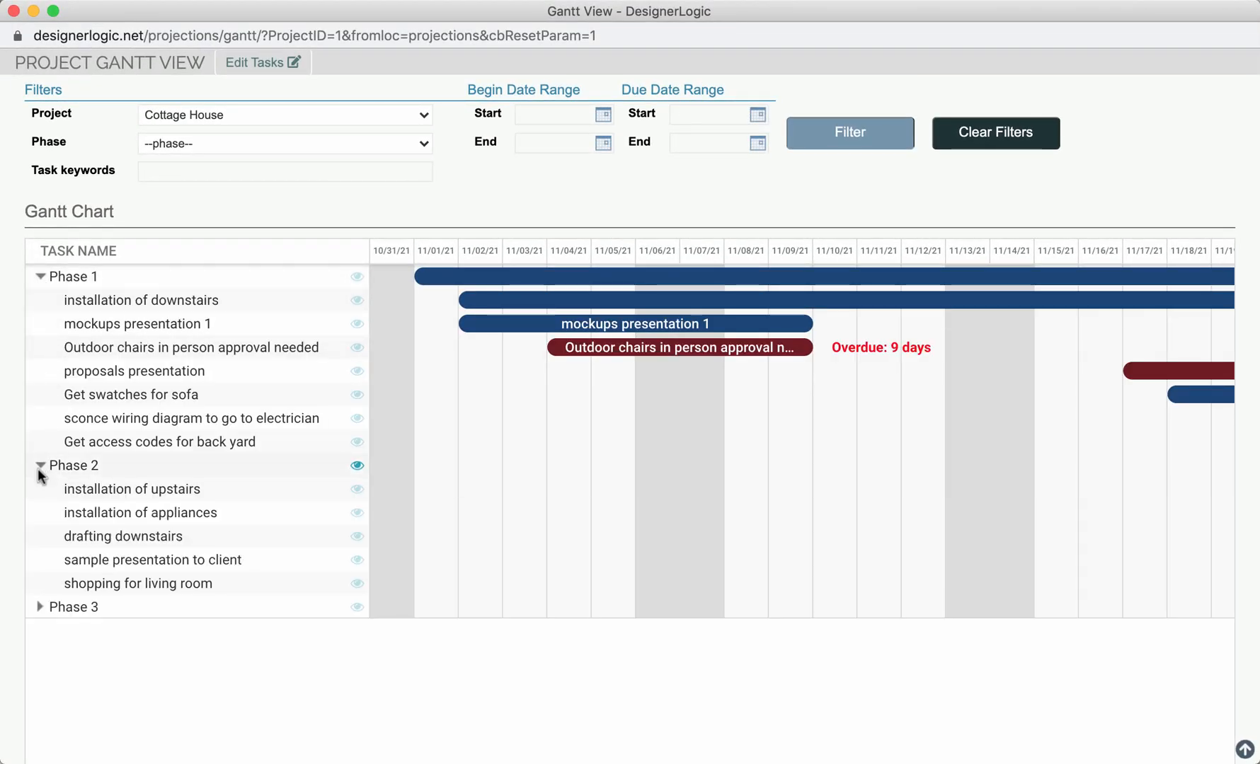
{"action": "left_click", "coordinate": [39, 609]}
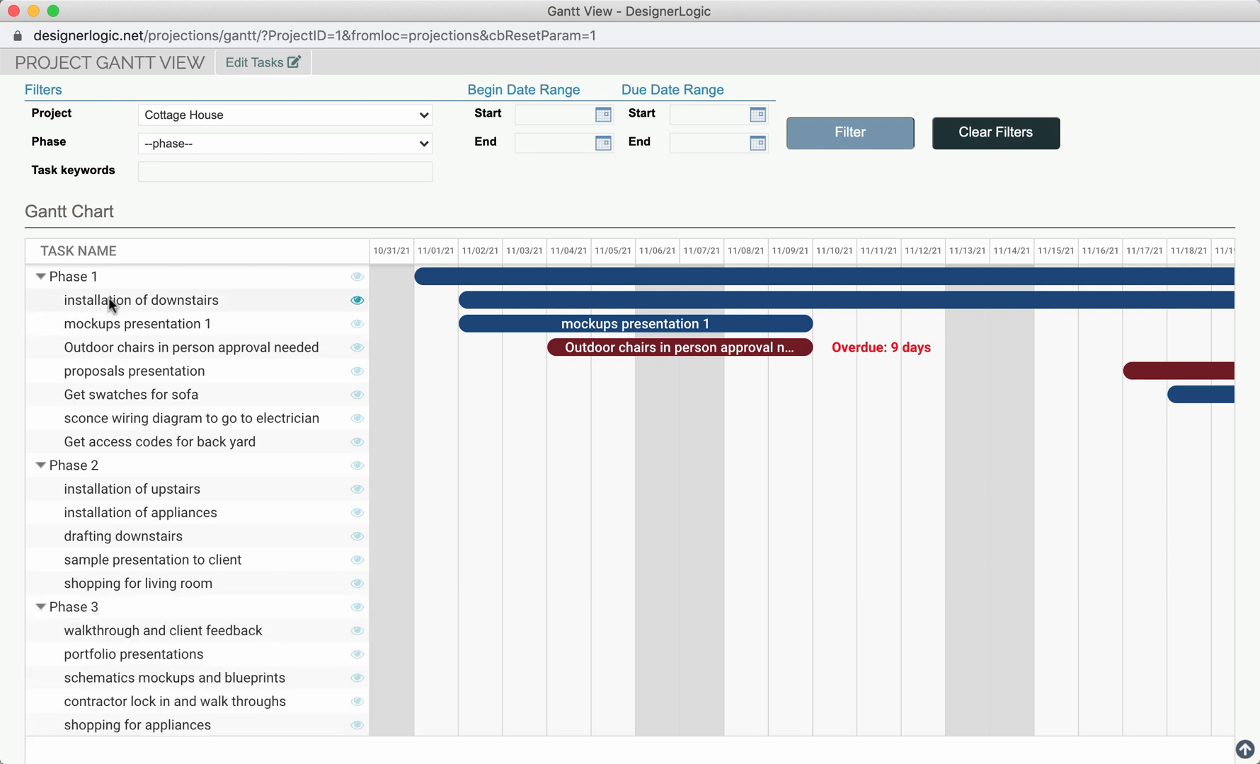
{"action": "scroll", "coordinate": [166, 507], "scroll_direction": "down", "scroll_amount": 1}
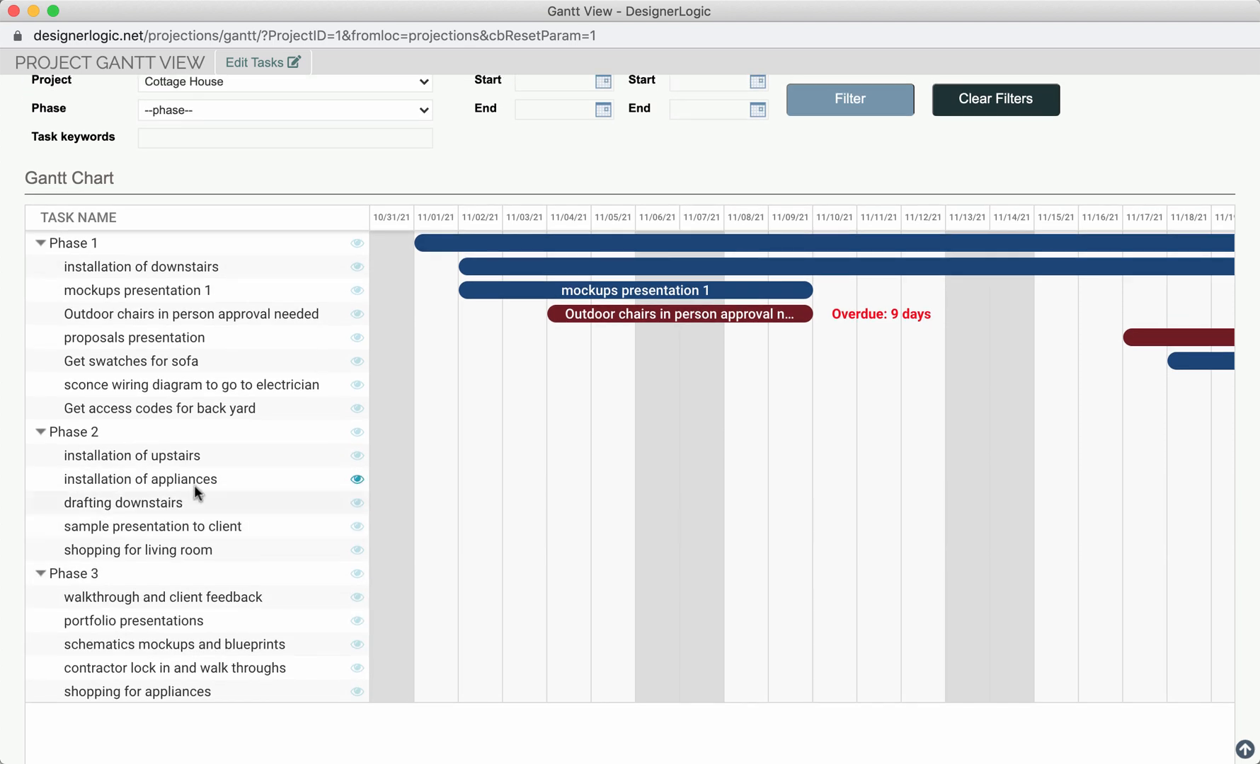
{"action": "scroll", "coordinate": [711, 584], "scroll_direction": "right", "scroll_amount": 10}
{"action": "scroll", "coordinate": [711, 584], "scroll_direction": "right", "scroll_amount": 10}
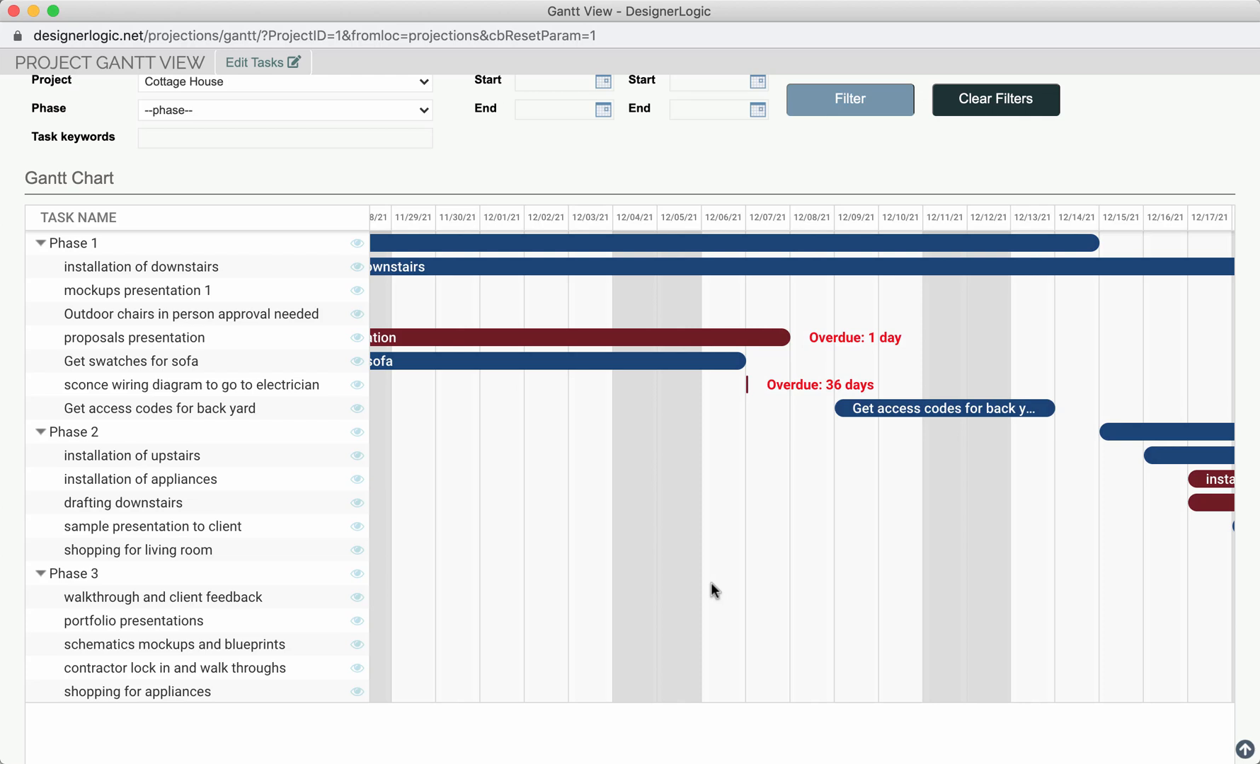
{"action": "scroll", "coordinate": [711, 583], "scroll_direction": "right", "scroll_amount": 10}
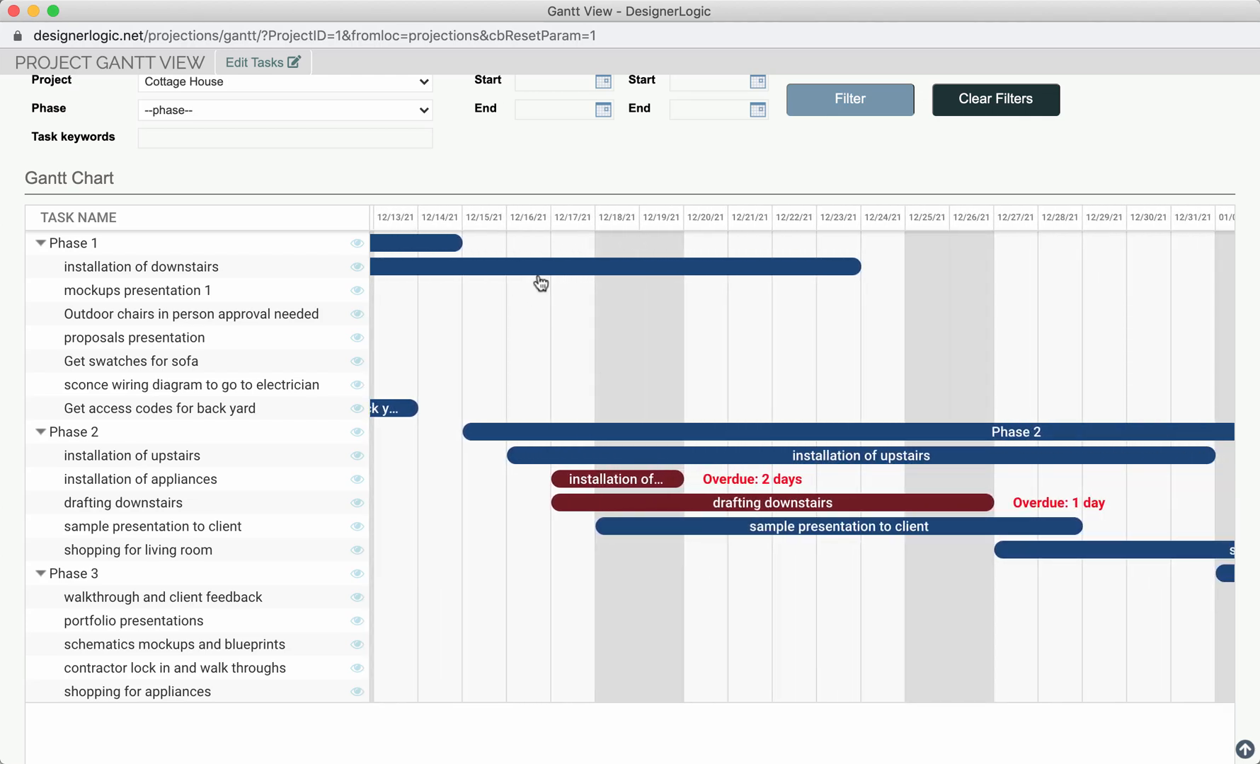
{"action": "scroll", "coordinate": [825, 630], "scroll_direction": "right", "scroll_amount": 10}
{"action": "scroll", "coordinate": [827, 630], "scroll_direction": "right", "scroll_amount": 10}
{"action": "scroll", "coordinate": [825, 630], "scroll_direction": "right", "scroll_amount": 8}
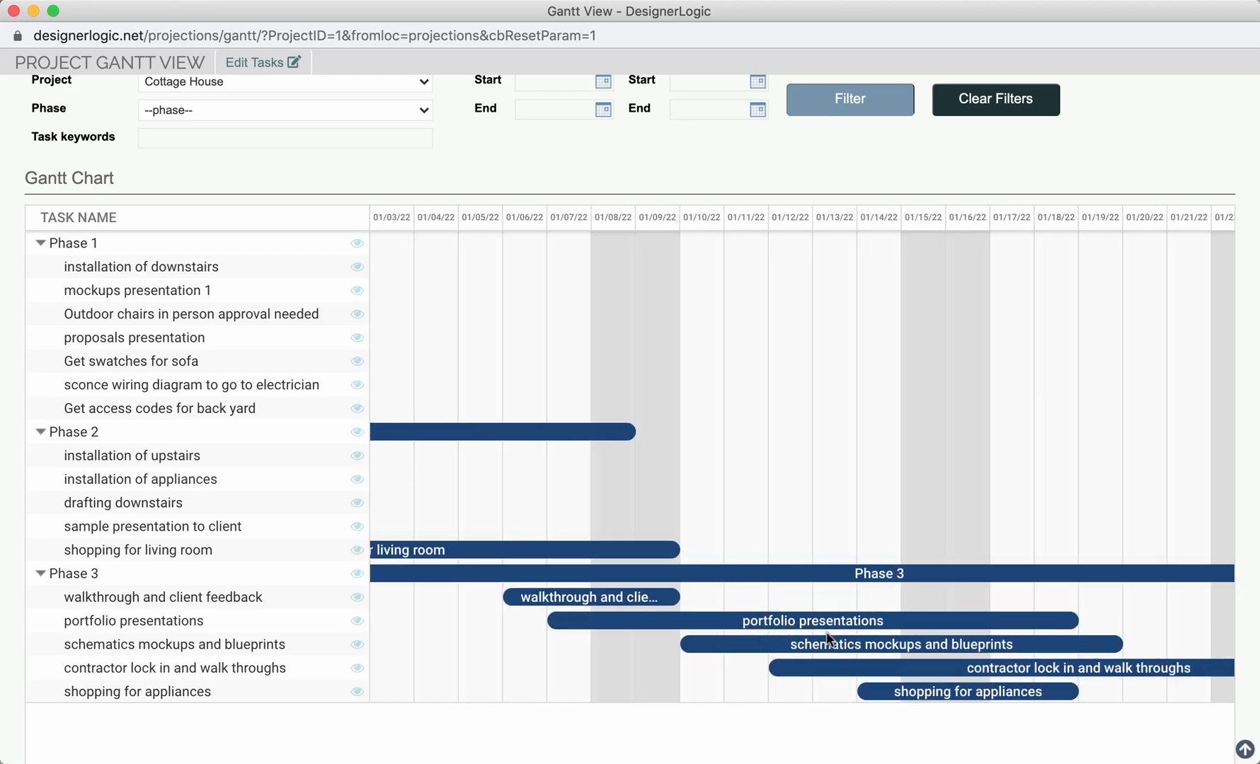
{"action": "scroll", "coordinate": [825, 631], "scroll_direction": "right", "scroll_amount": 5}
{"action": "scroll", "coordinate": [825, 631], "scroll_direction": "right", "scroll_amount": 3}
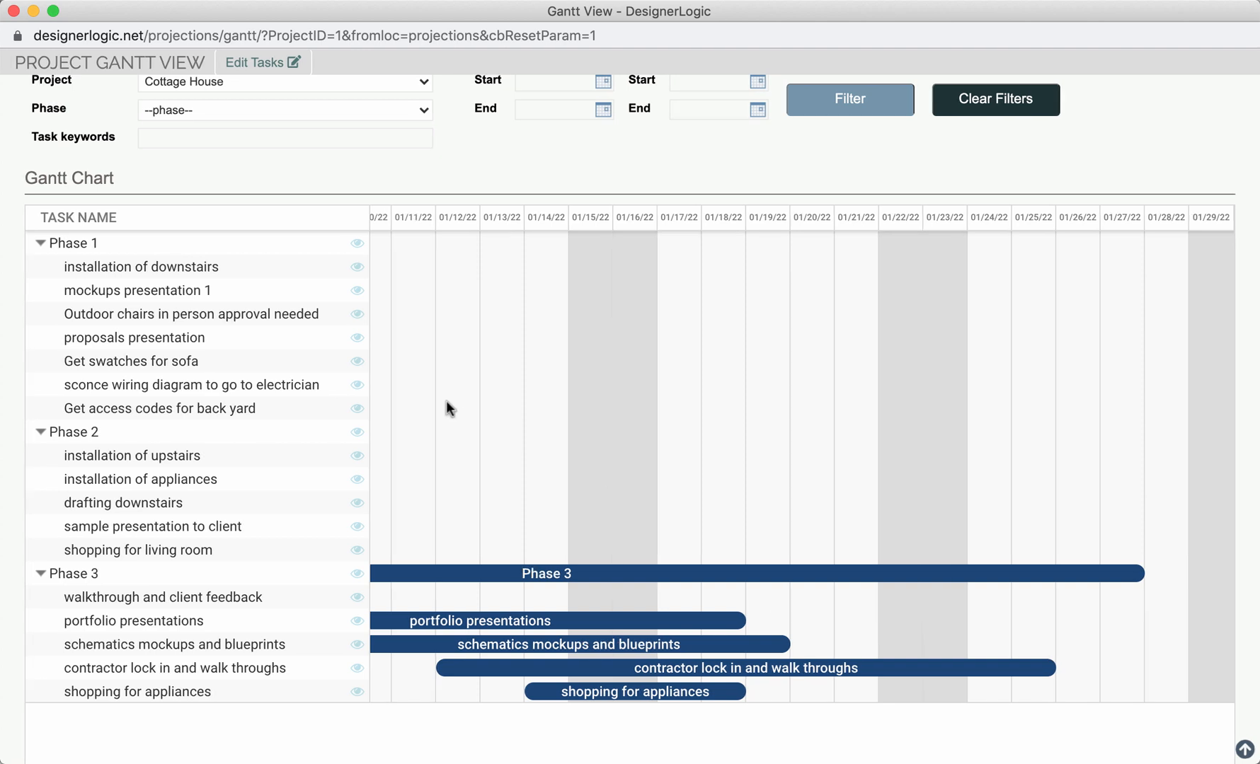
{"action": "left_click", "coordinate": [357, 292]}
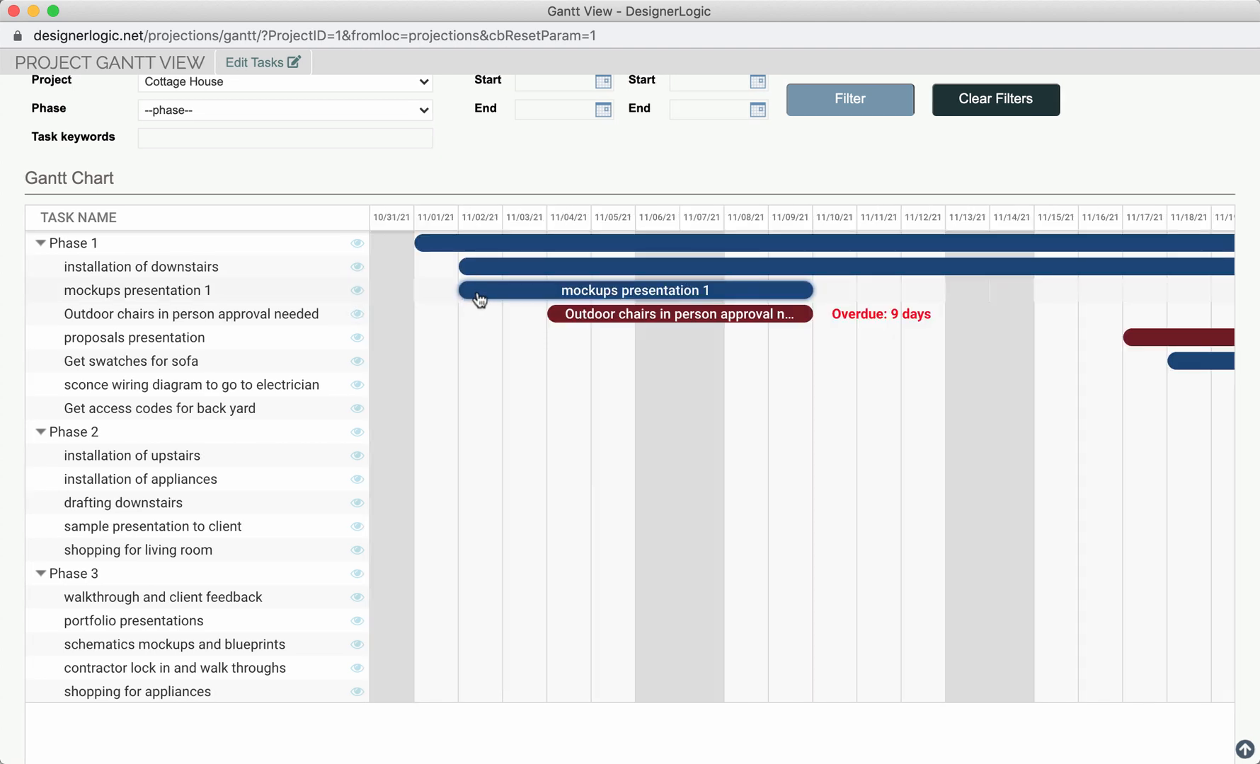
{"action": "scroll", "coordinate": [584, 232], "scroll_direction": "up", "scroll_amount": 1}
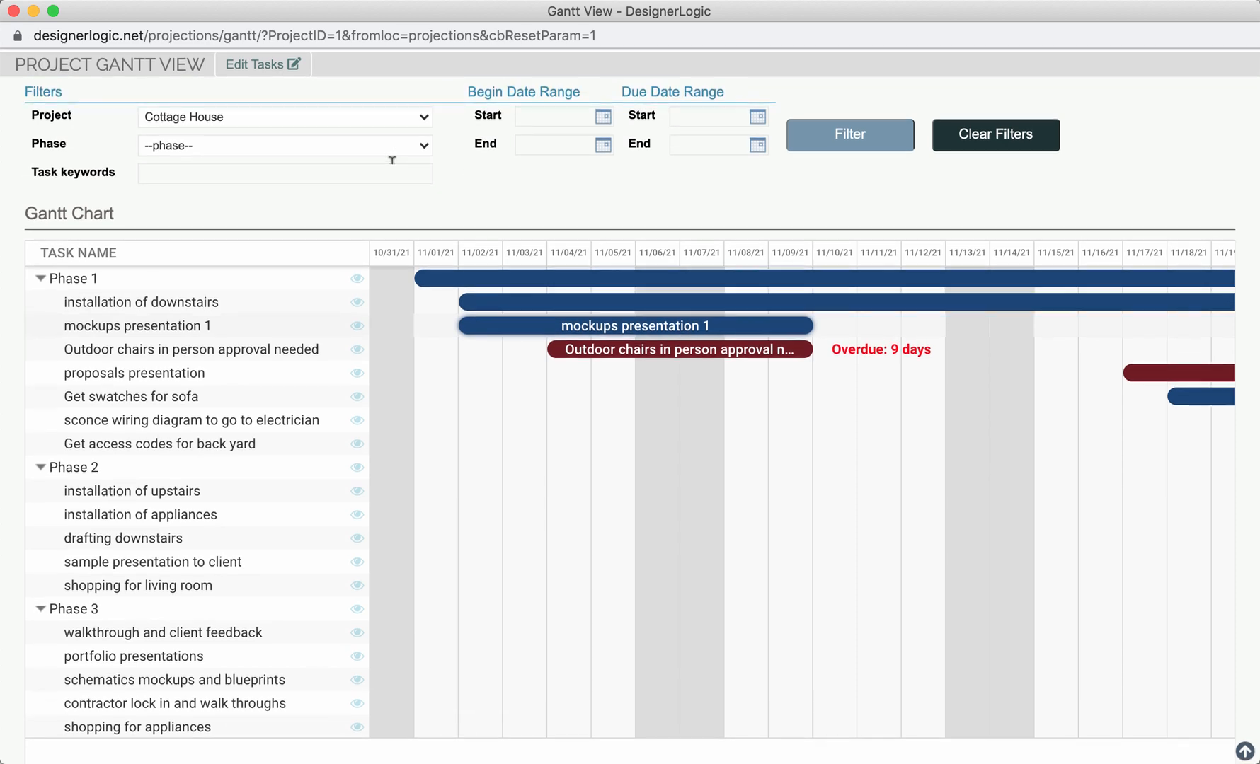
{"action": "left_click", "coordinate": [259, 169]}
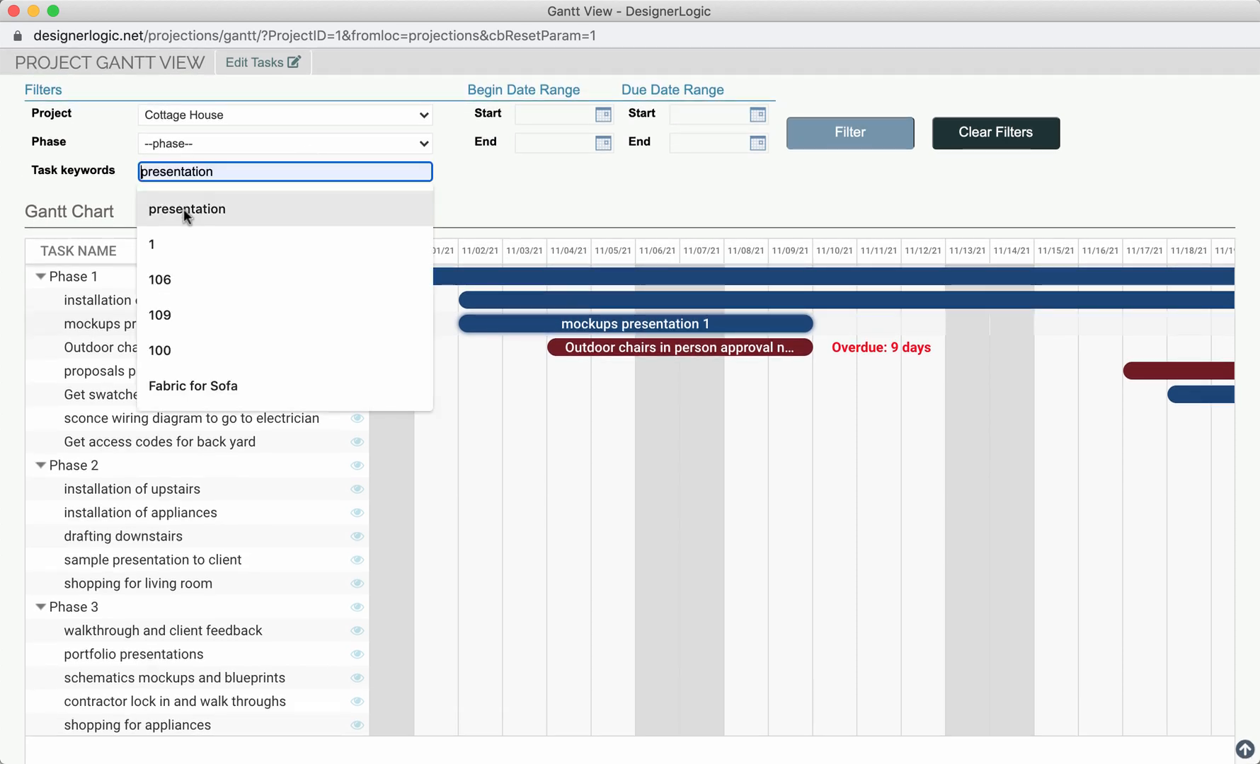
{"action": "left_click", "coordinate": [187, 209]}
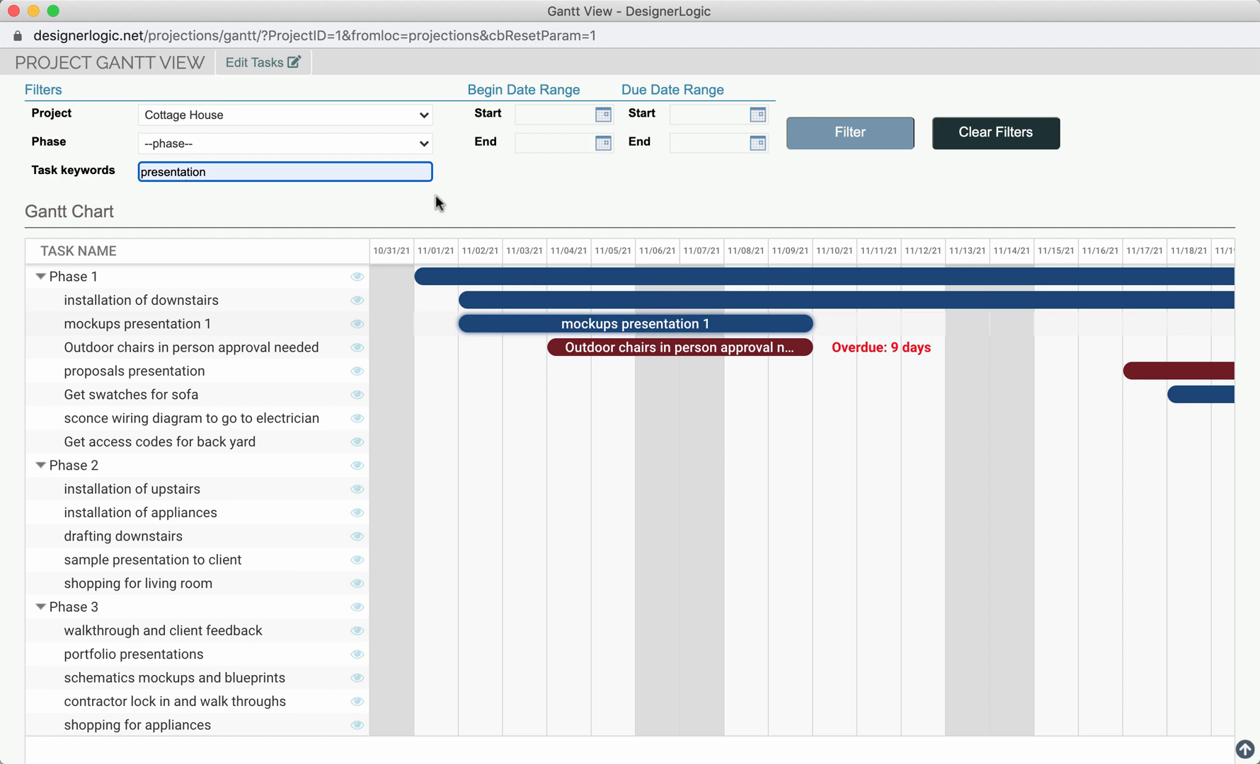
{"action": "left_click", "coordinate": [851, 138]}
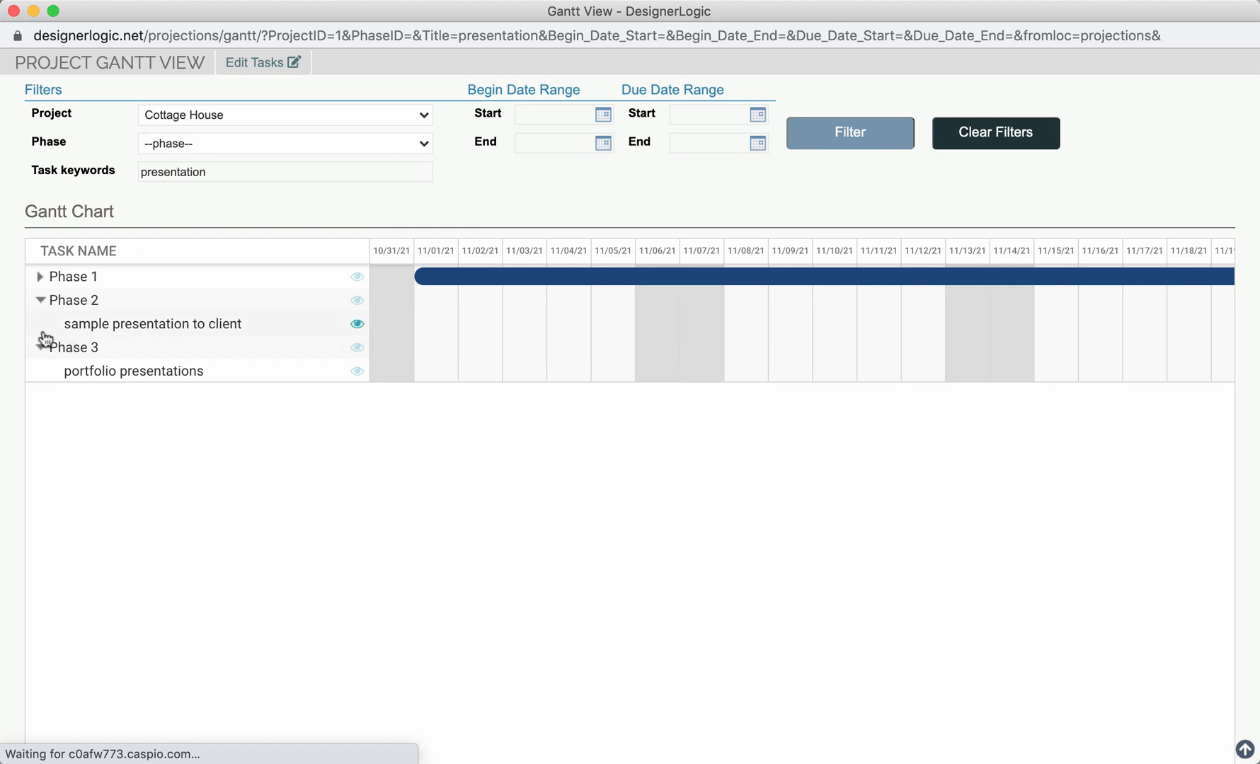
{"action": "left_click", "coordinate": [40, 279]}
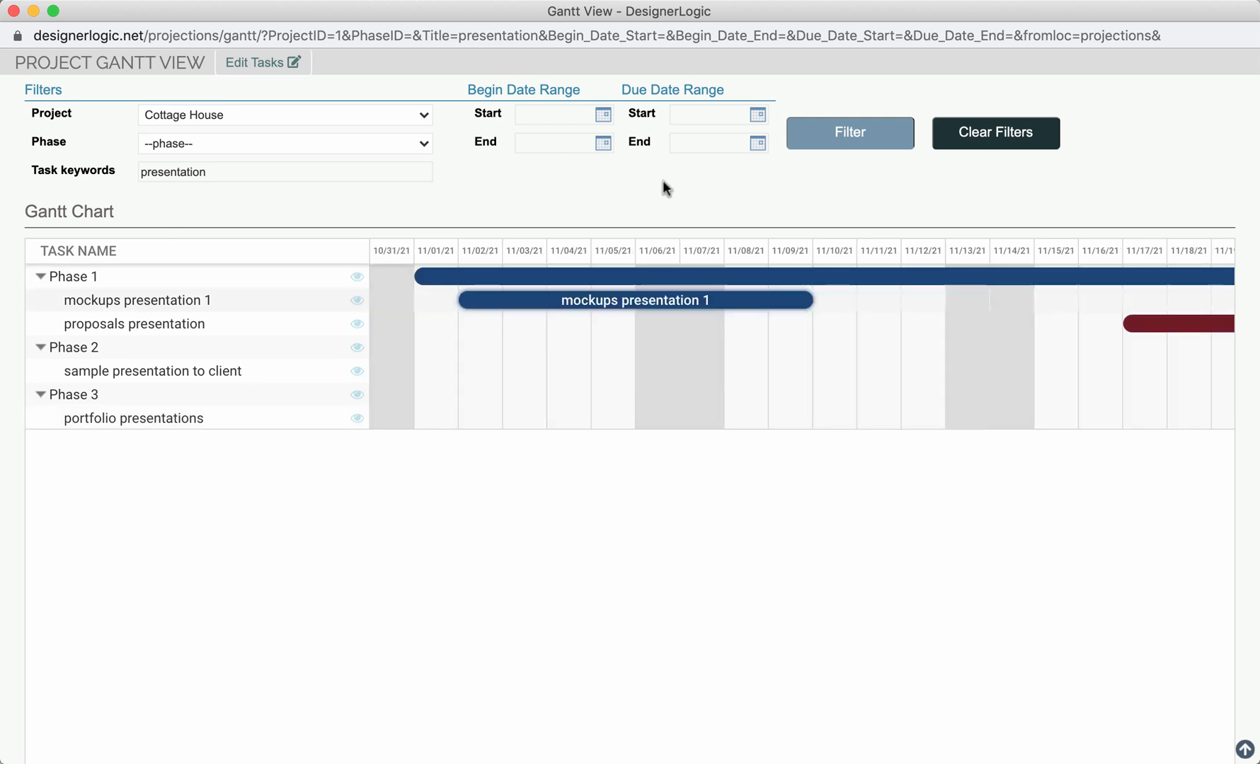
{"action": "left_click", "coordinate": [995, 133]}
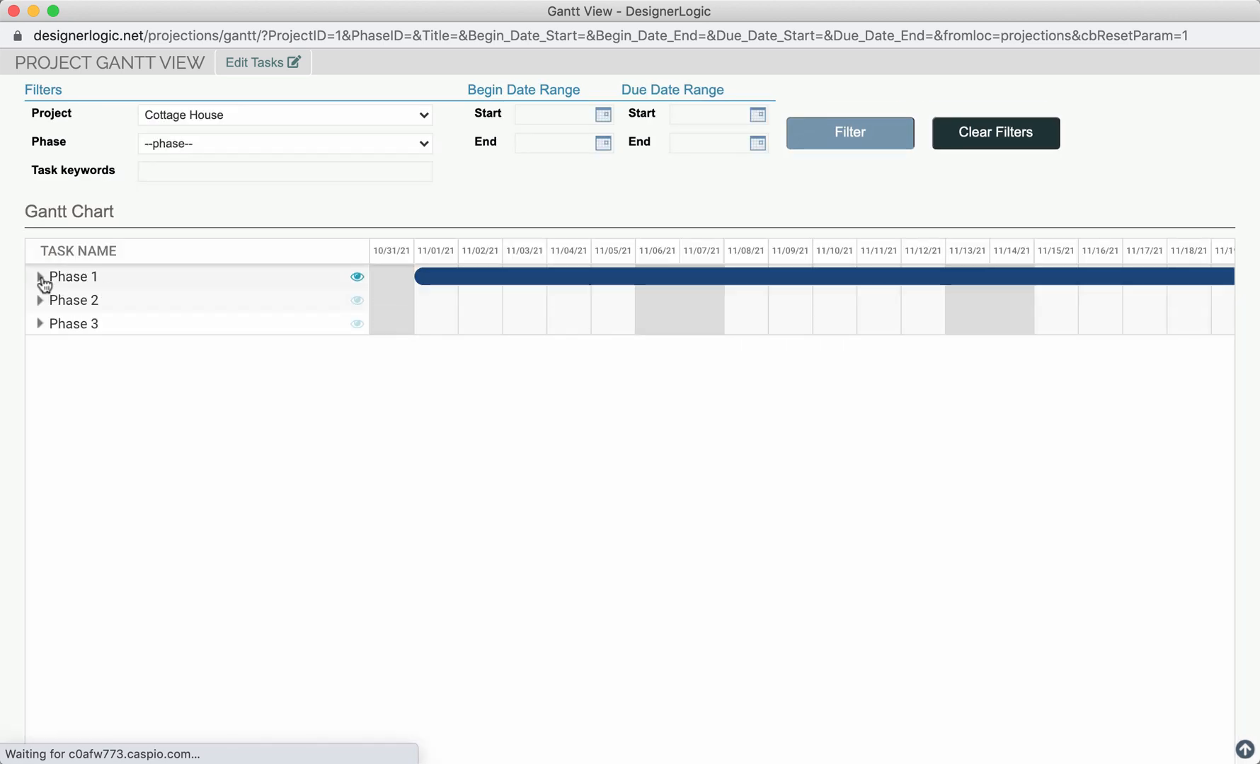
{"action": "left_click", "coordinate": [40, 277]}
{"action": "left_click", "coordinate": [40, 463]}
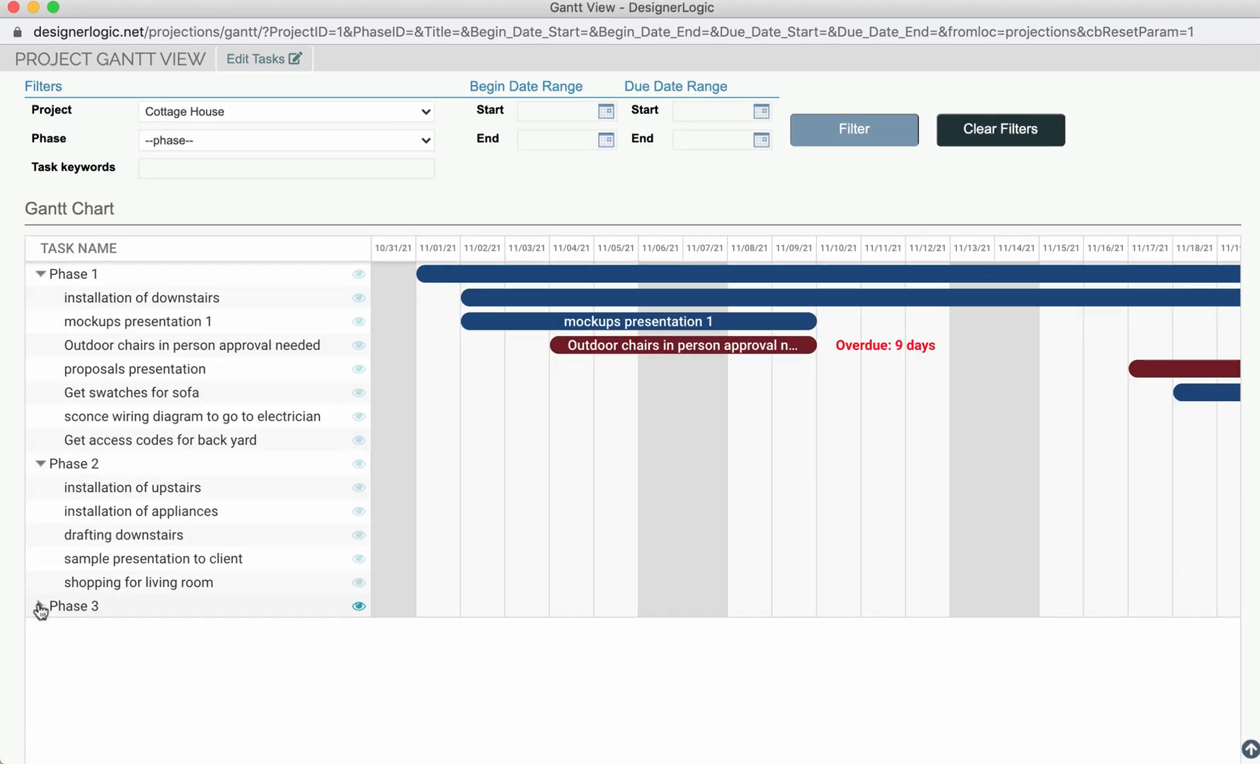
{"action": "left_click", "coordinate": [40, 605]}
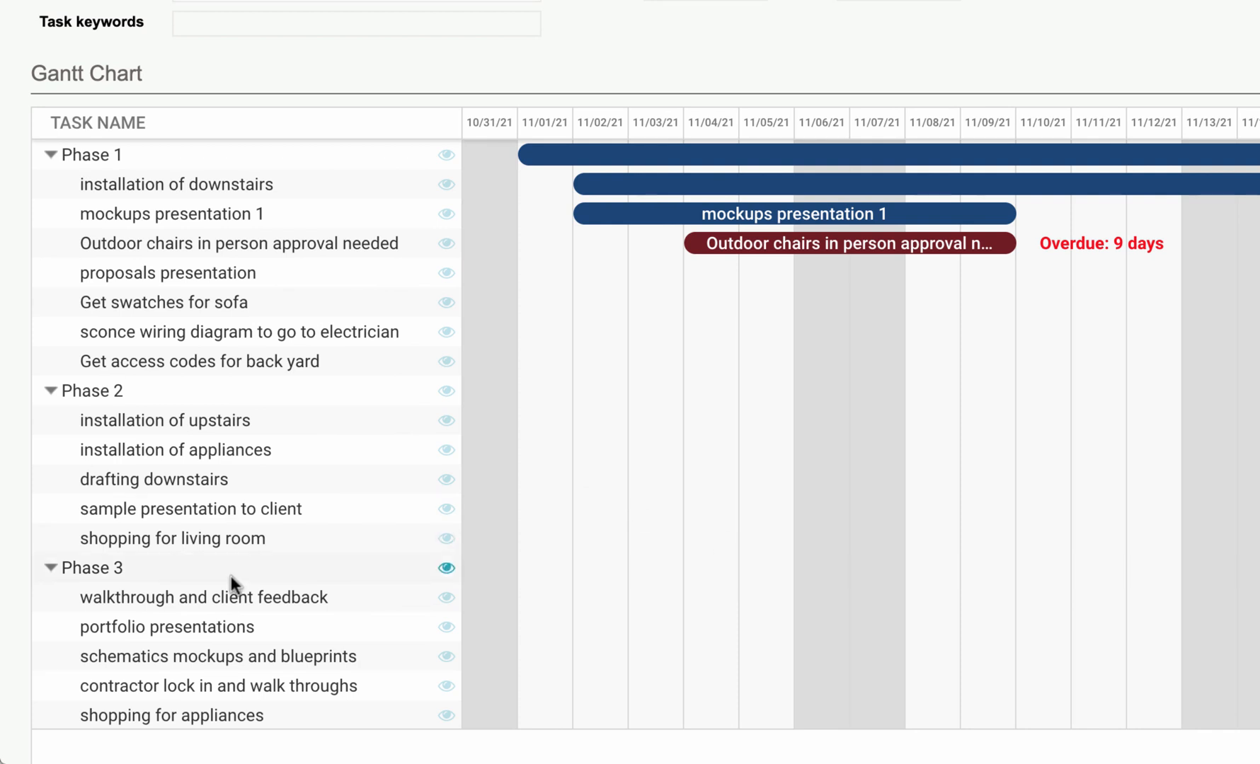
{"action": "left_click", "coordinate": [254, 656]}
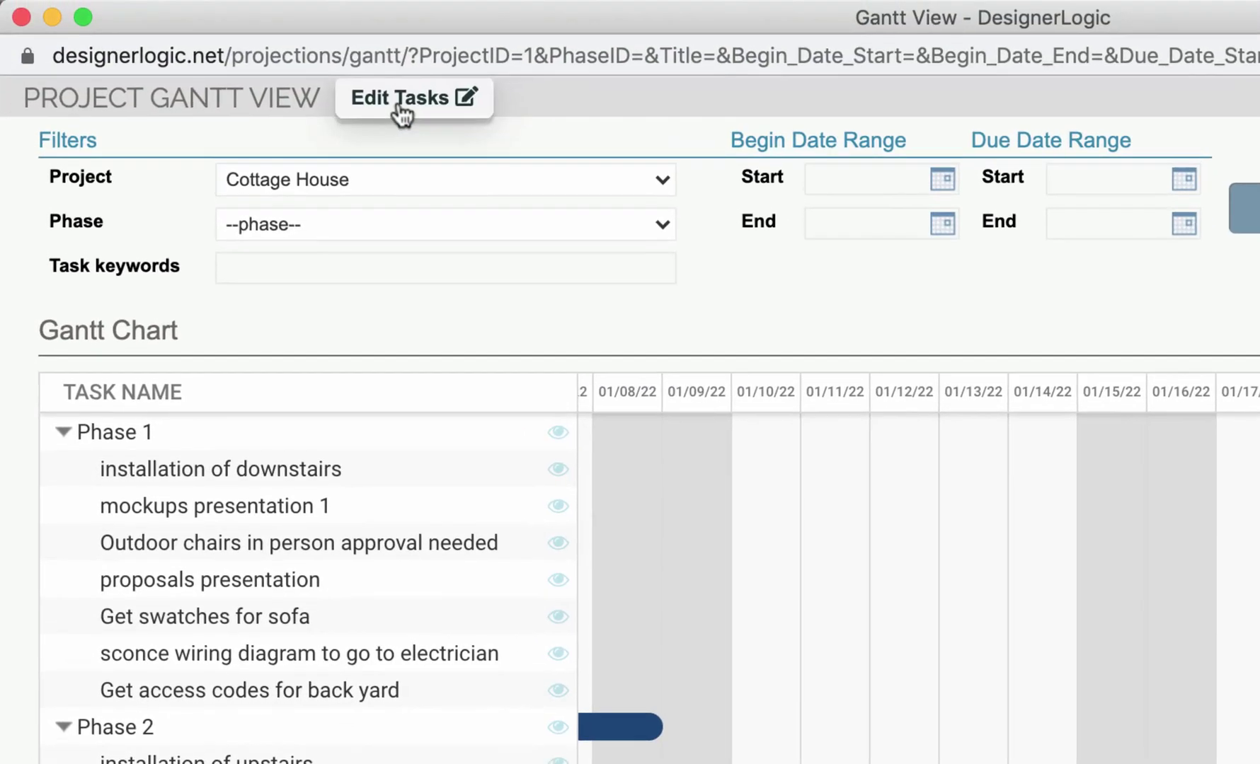
- Switch the Cottage House Gantt view to the editable table of 17 task records
{"action": "left_click", "coordinate": [380, 19]}
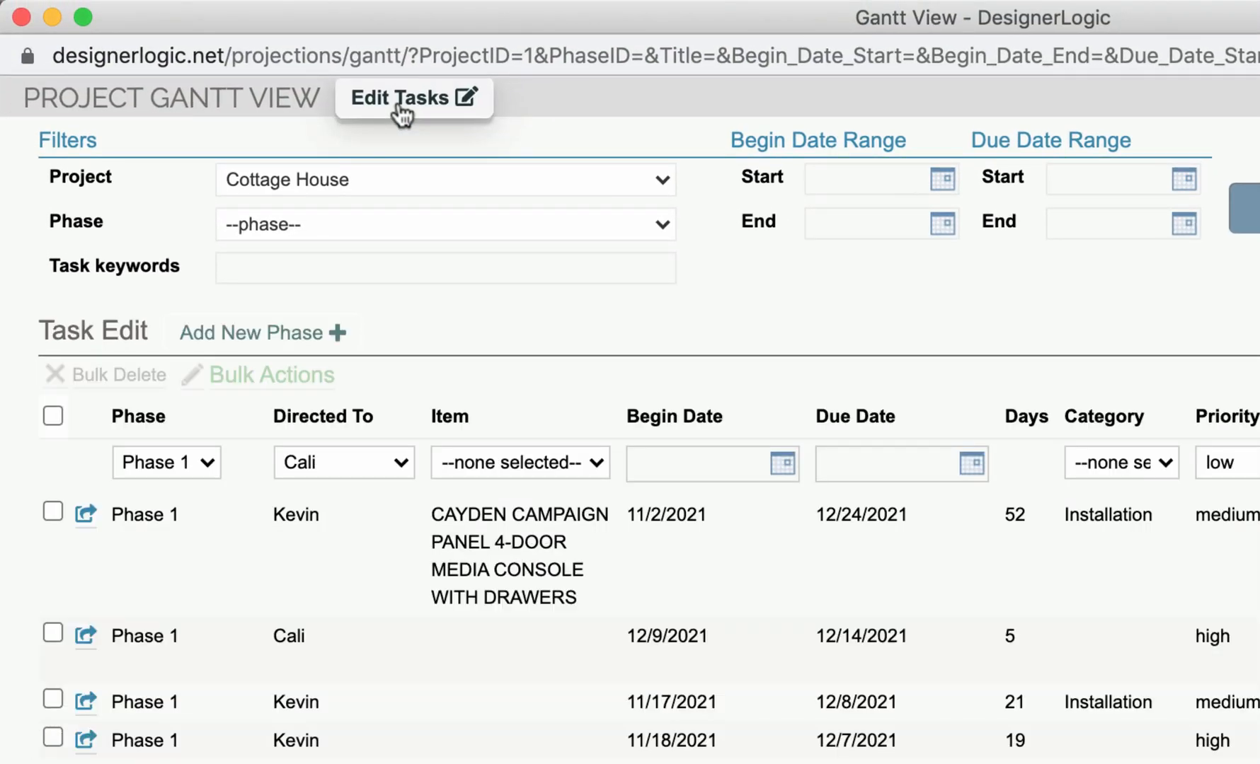
{"action": "scroll", "coordinate": [585, 555], "scroll_direction": "down", "scroll_amount": 5}
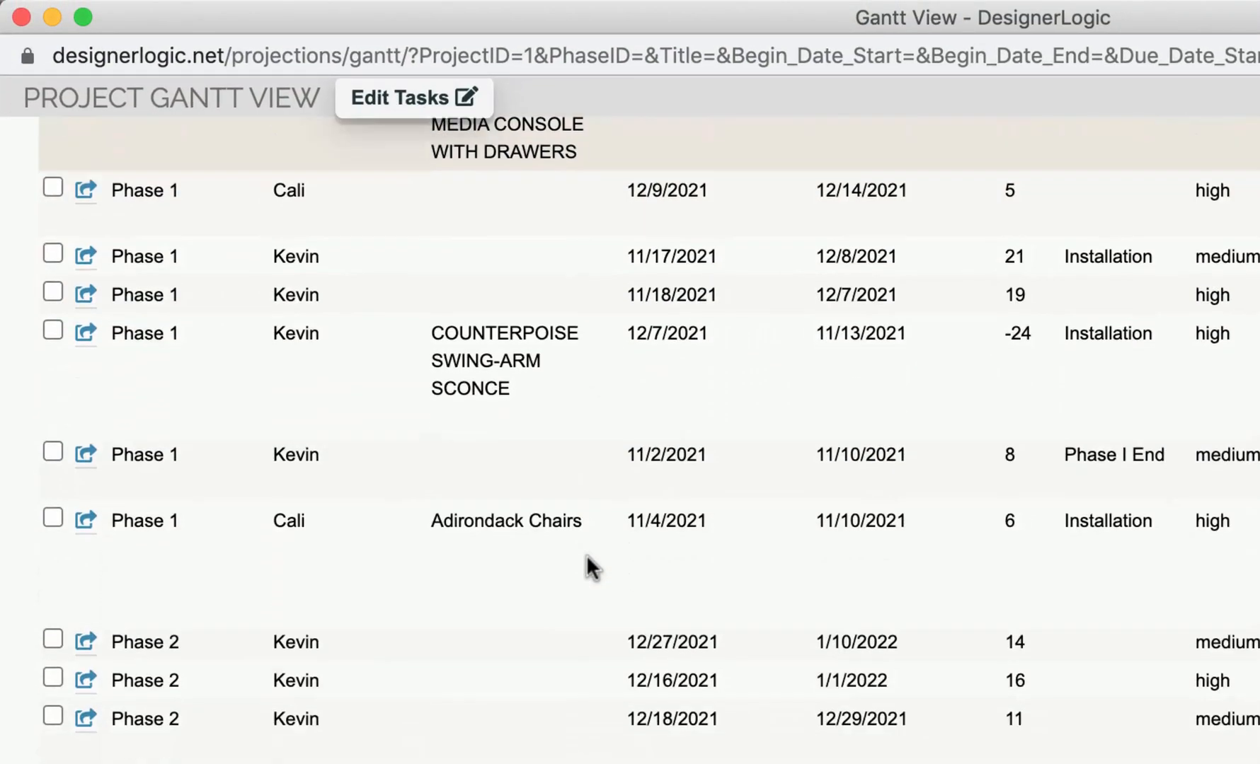
{"action": "scroll", "coordinate": [586, 555], "scroll_direction": "down", "scroll_amount": 3}
{"action": "scroll", "coordinate": [586, 556], "scroll_direction": "up", "scroll_amount": 5}
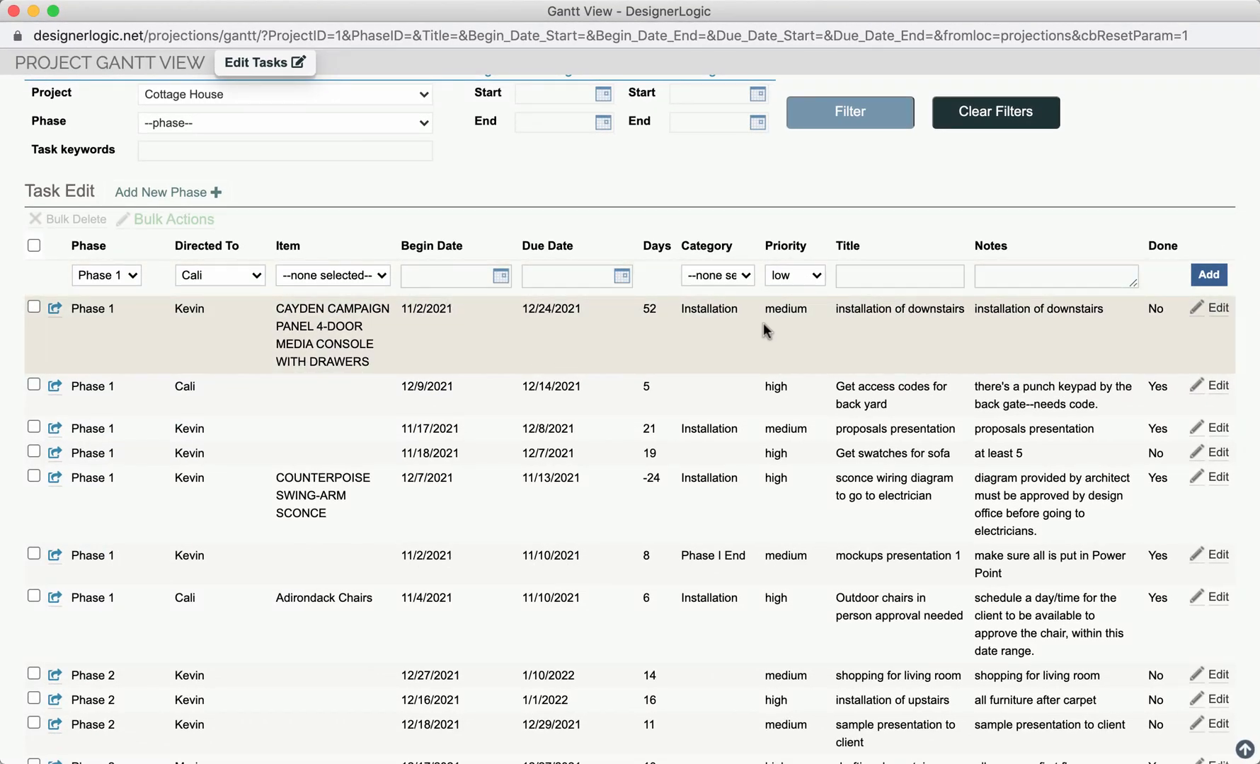
{"action": "scroll", "coordinate": [521, 362], "scroll_direction": "up", "scroll_amount": 1}
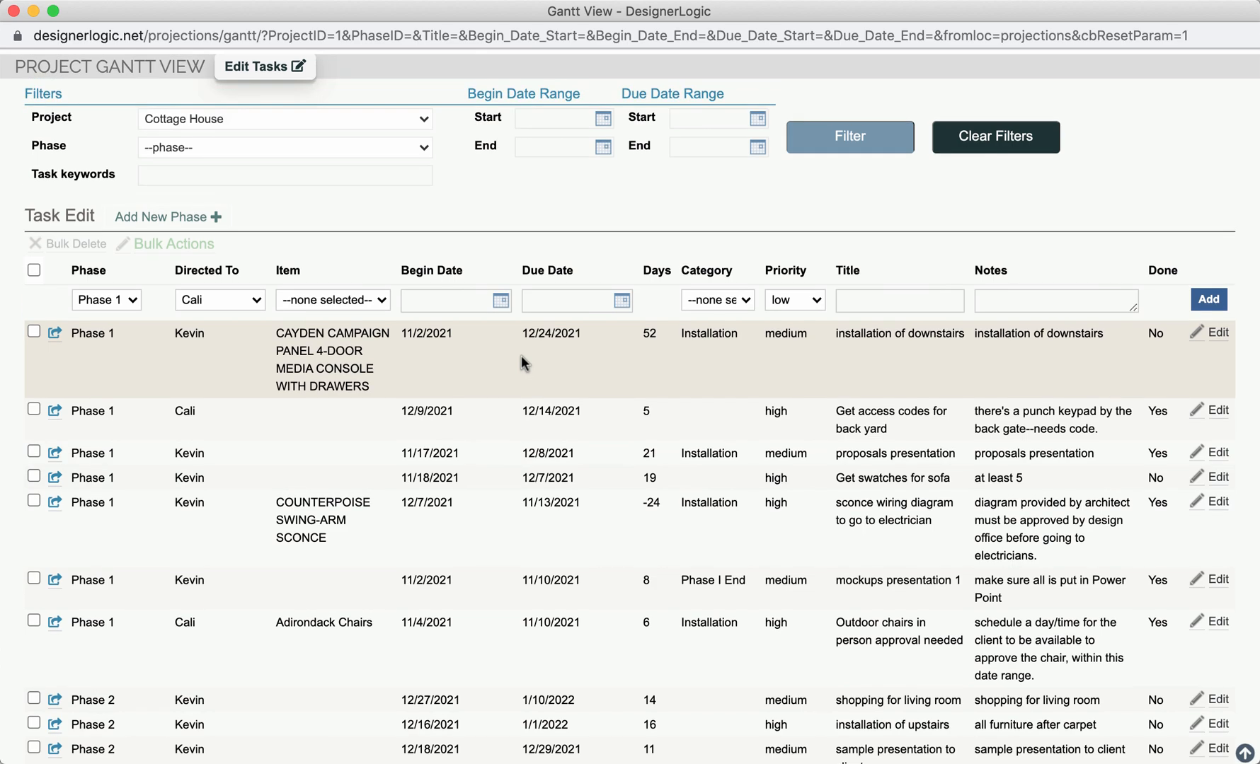
{"action": "scroll", "coordinate": [520, 362], "scroll_direction": "down", "scroll_amount": 5}
{"action": "scroll", "coordinate": [521, 362], "scroll_direction": "down", "scroll_amount": 5}
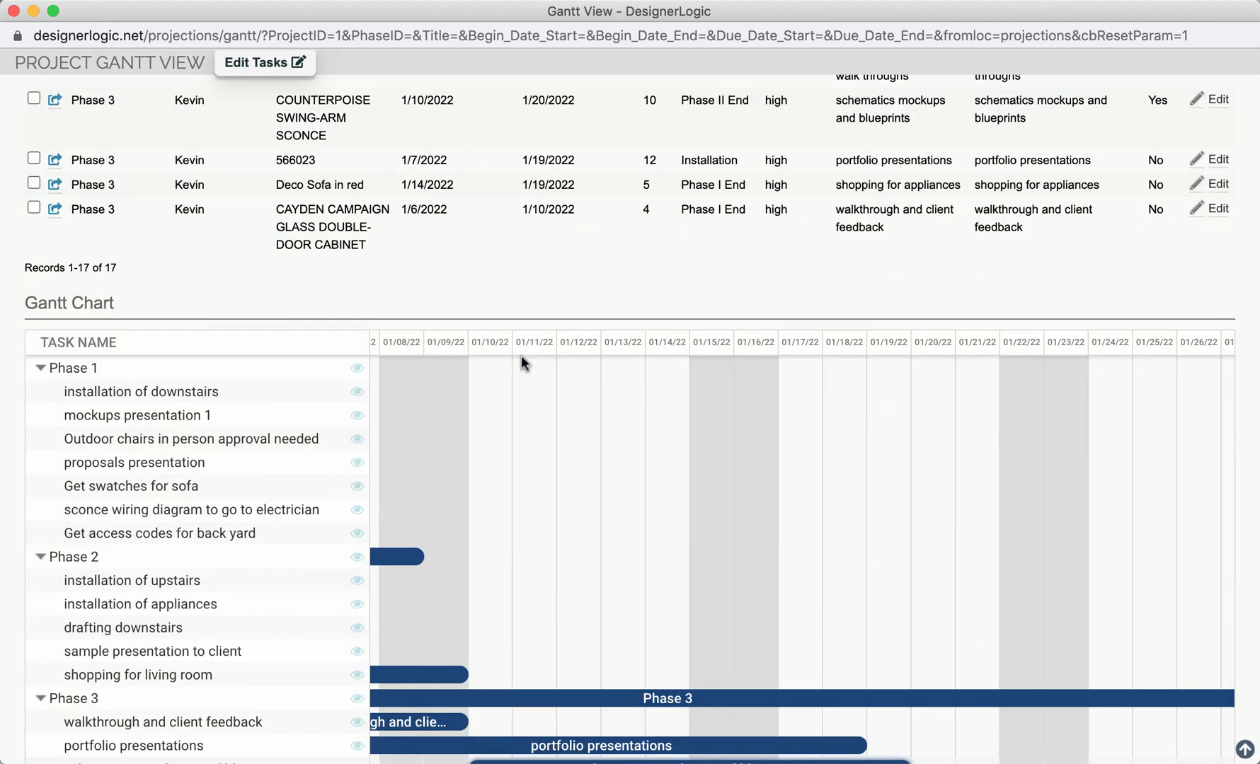
{"action": "scroll", "coordinate": [536, 564], "scroll_direction": "up", "scroll_amount": 10}
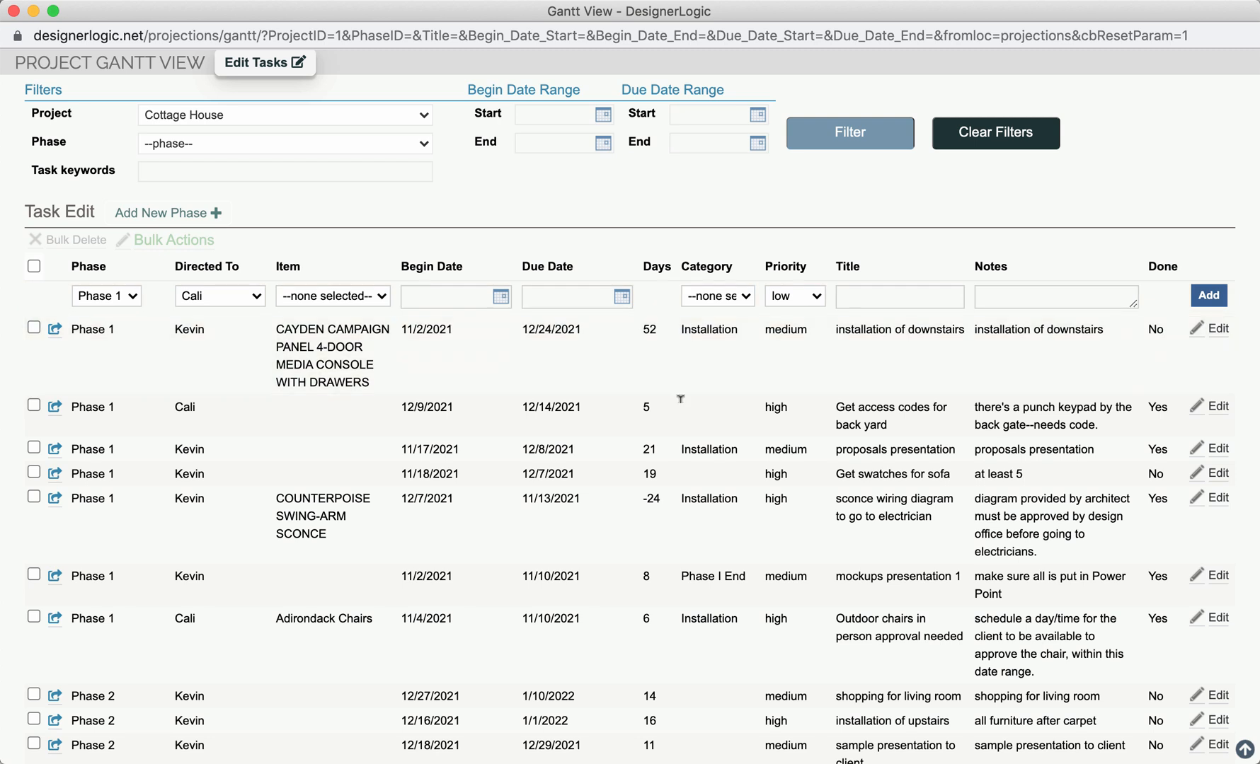
- Close the Gantt view, return to Projections and bring up the Add New options for a Gantt phase
{"action": "left_click", "coordinate": [14, 11]}
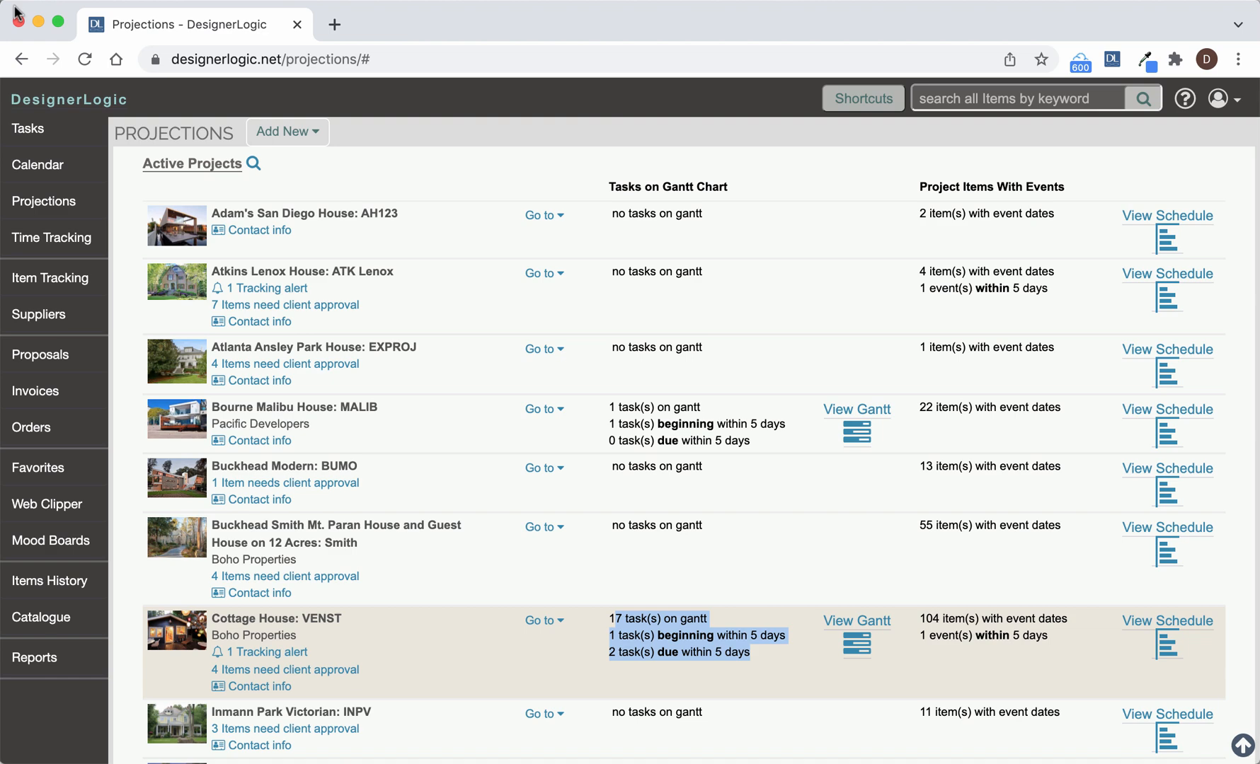
{"action": "left_click", "coordinate": [544, 409]}
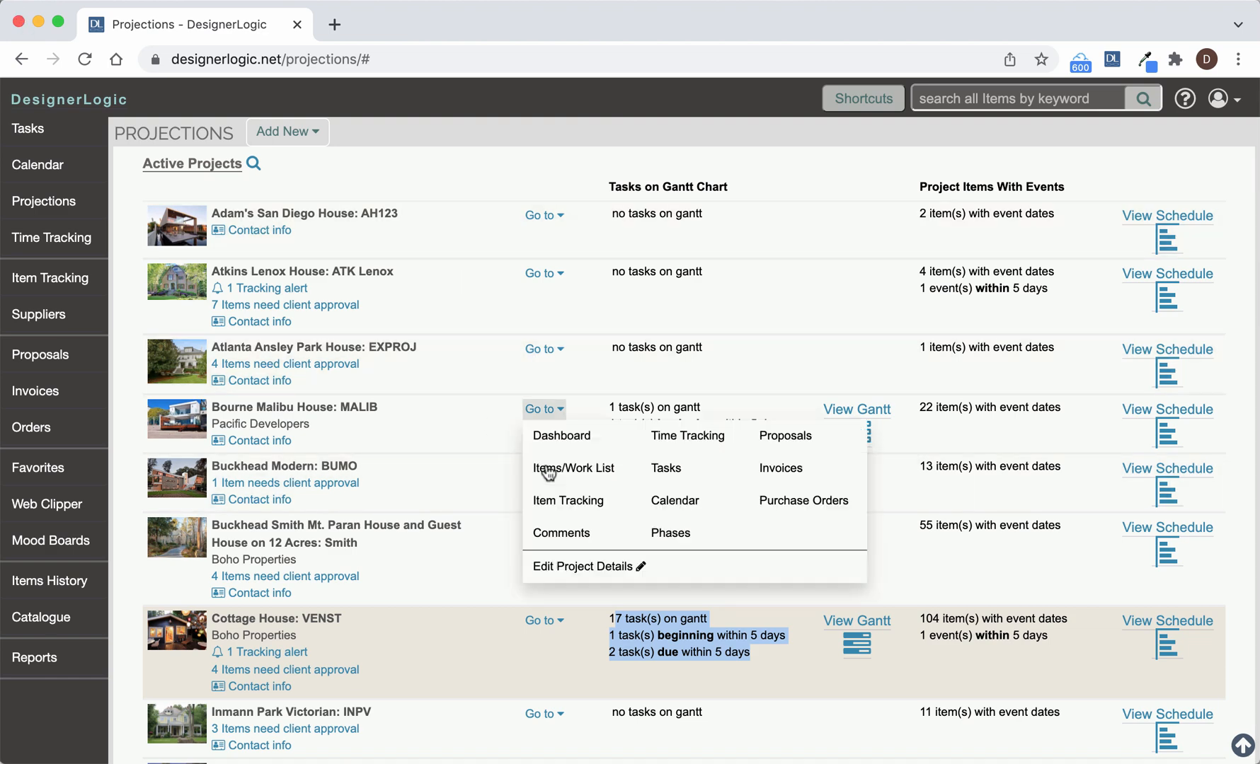
{"action": "left_click", "coordinate": [599, 590]}
{"action": "left_click", "coordinate": [730, 589]}
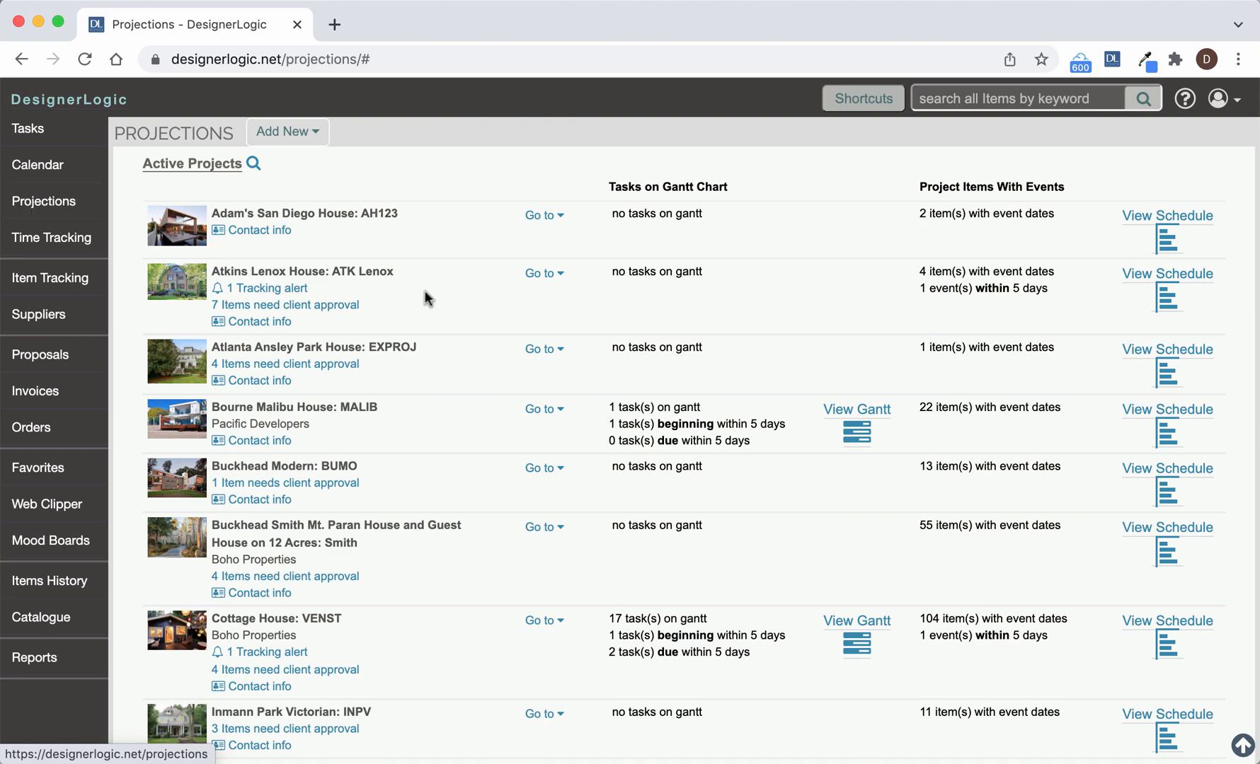
{"action": "left_click", "coordinate": [288, 130]}
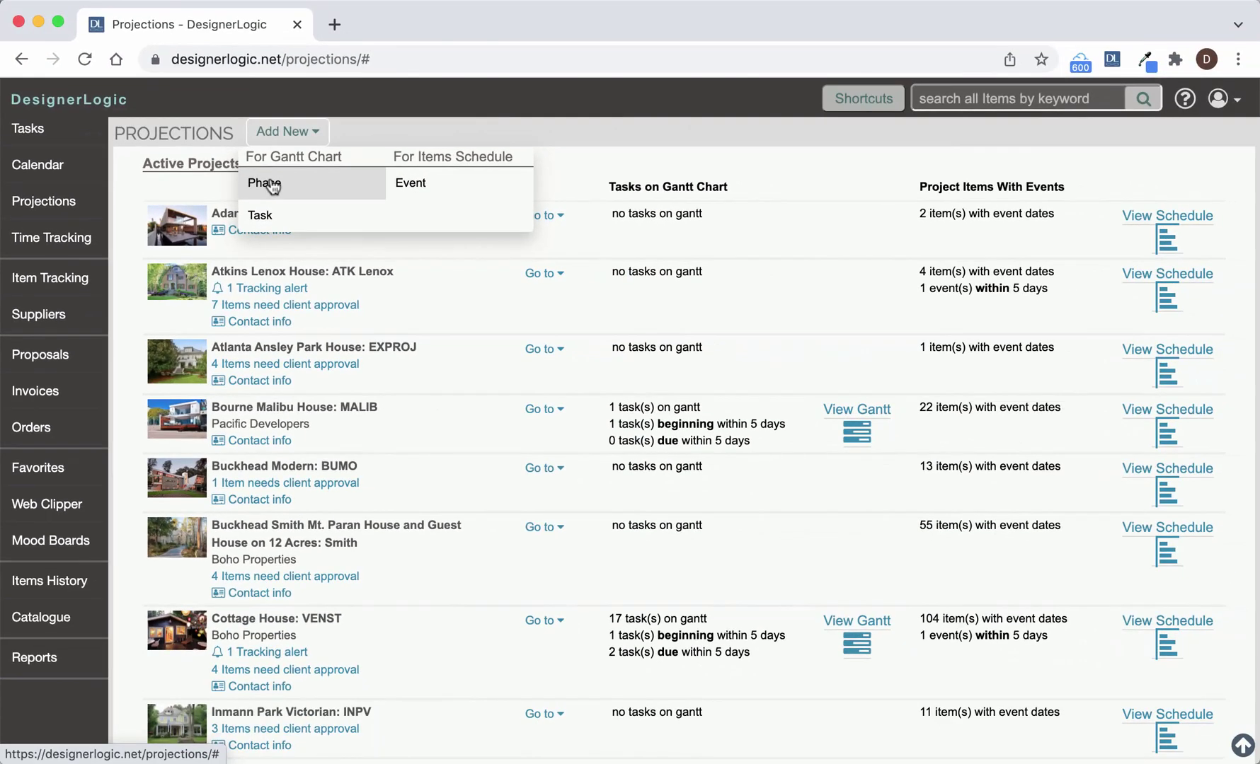
{"action": "left_click", "coordinate": [426, 172]}
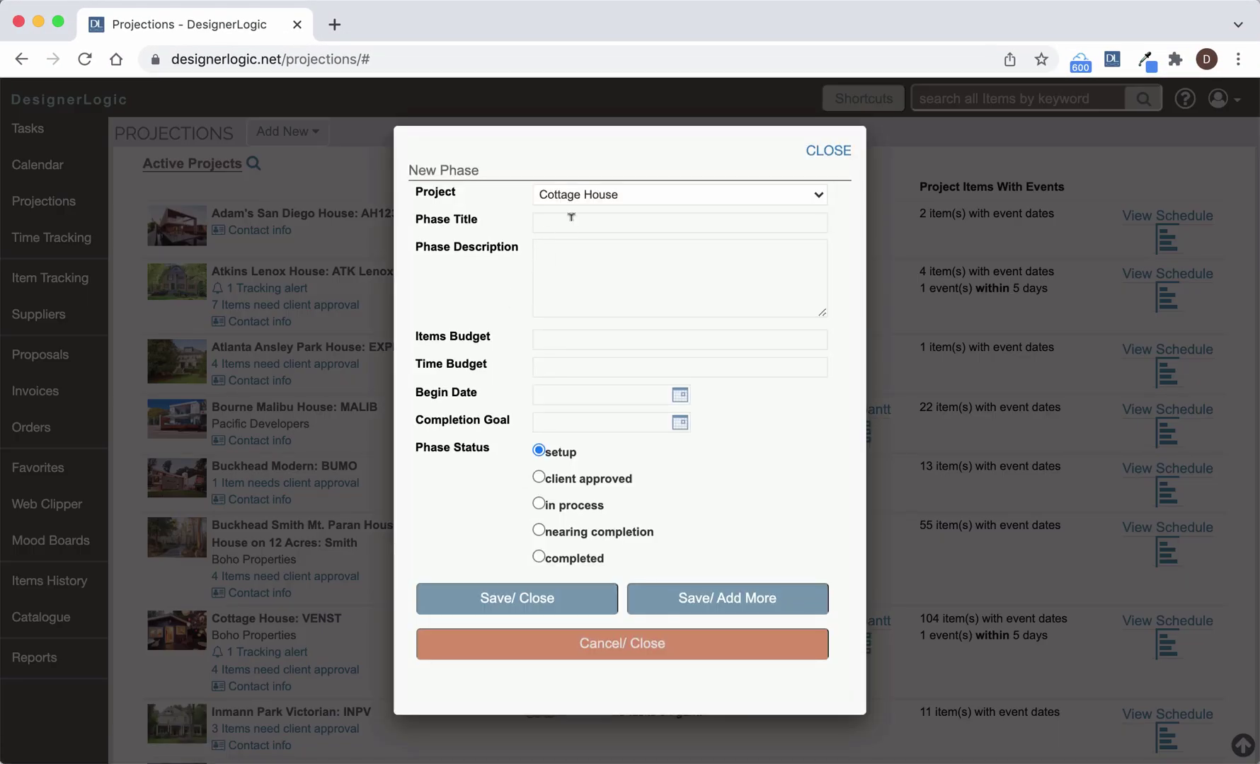
{"action": "left_click", "coordinate": [571, 220]}
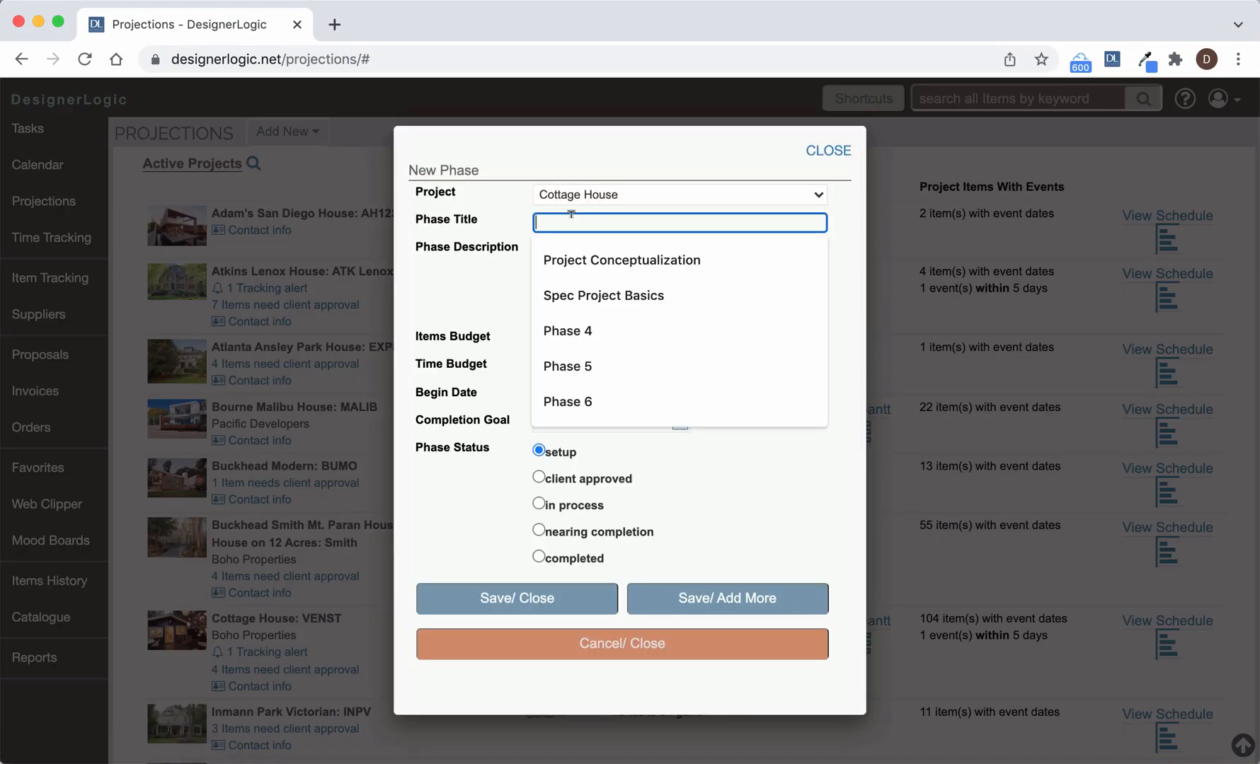
{"action": "left_click", "coordinate": [591, 260]}
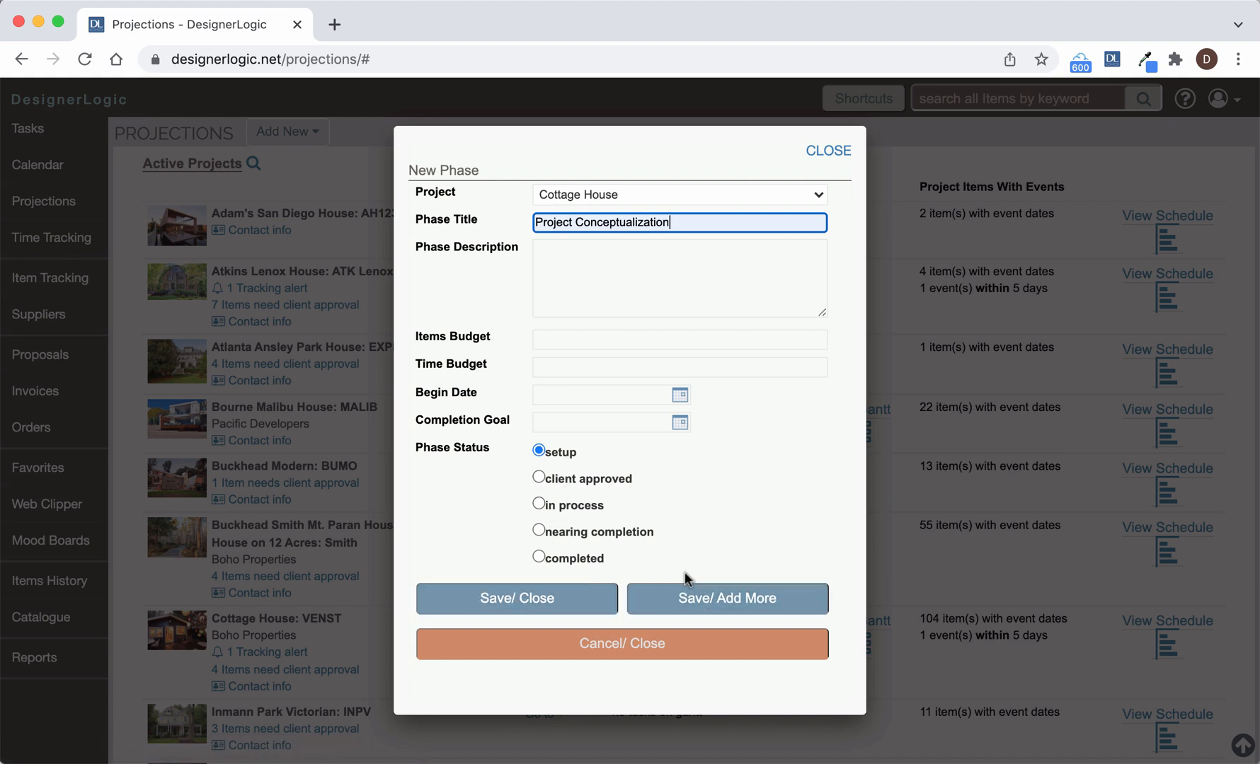
{"action": "left_click", "coordinate": [612, 644]}
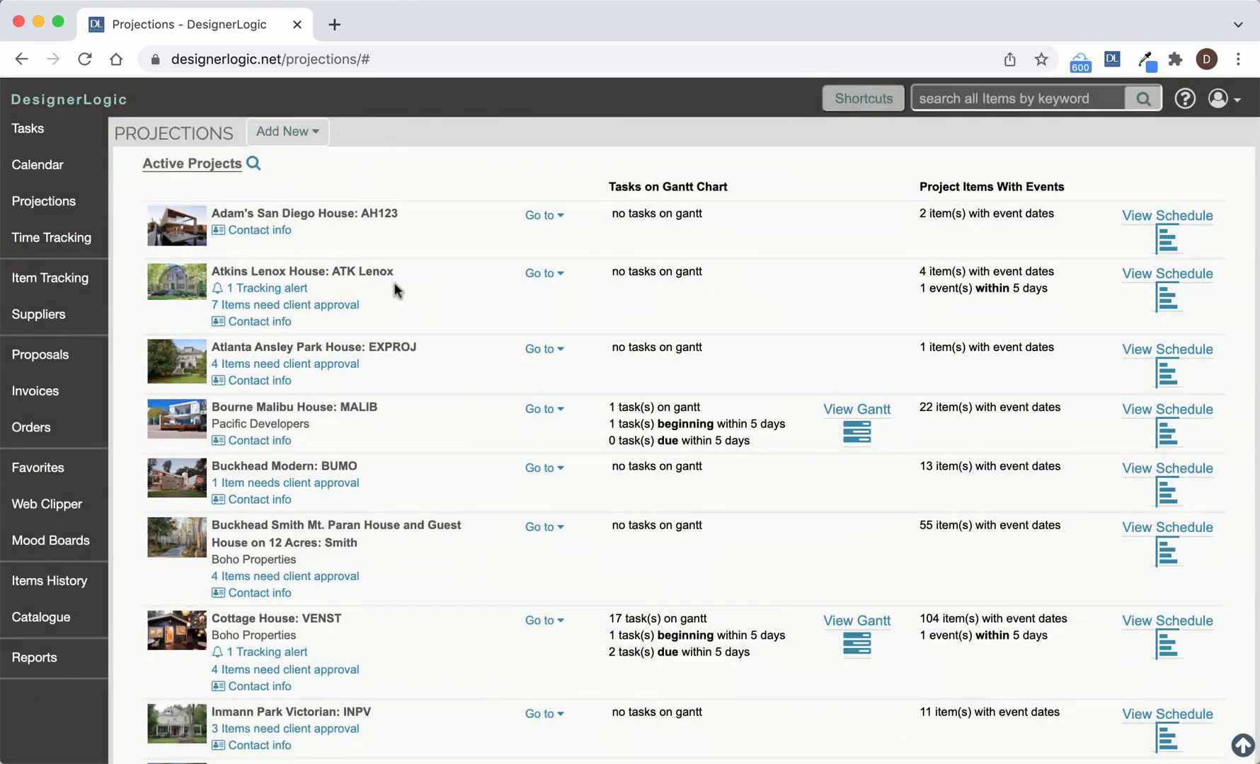
{"action": "left_click", "coordinate": [288, 131]}
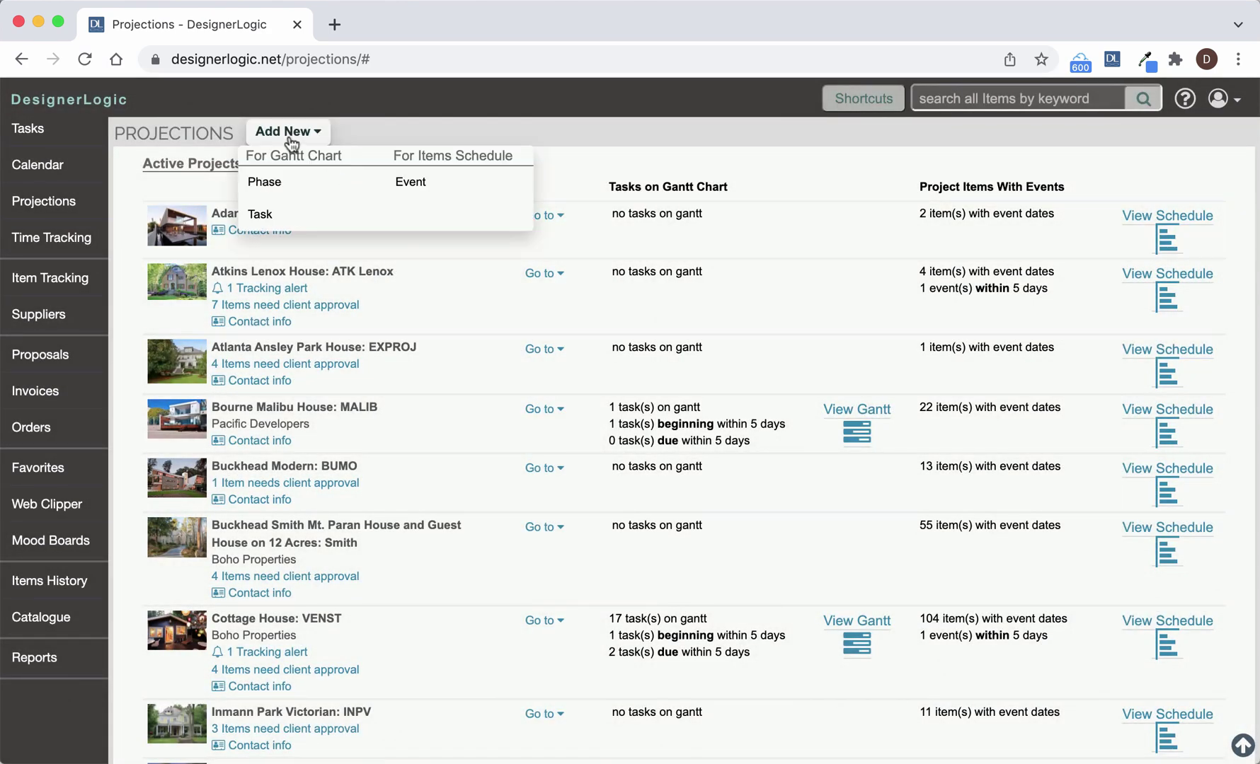
{"action": "left_click", "coordinate": [264, 214]}
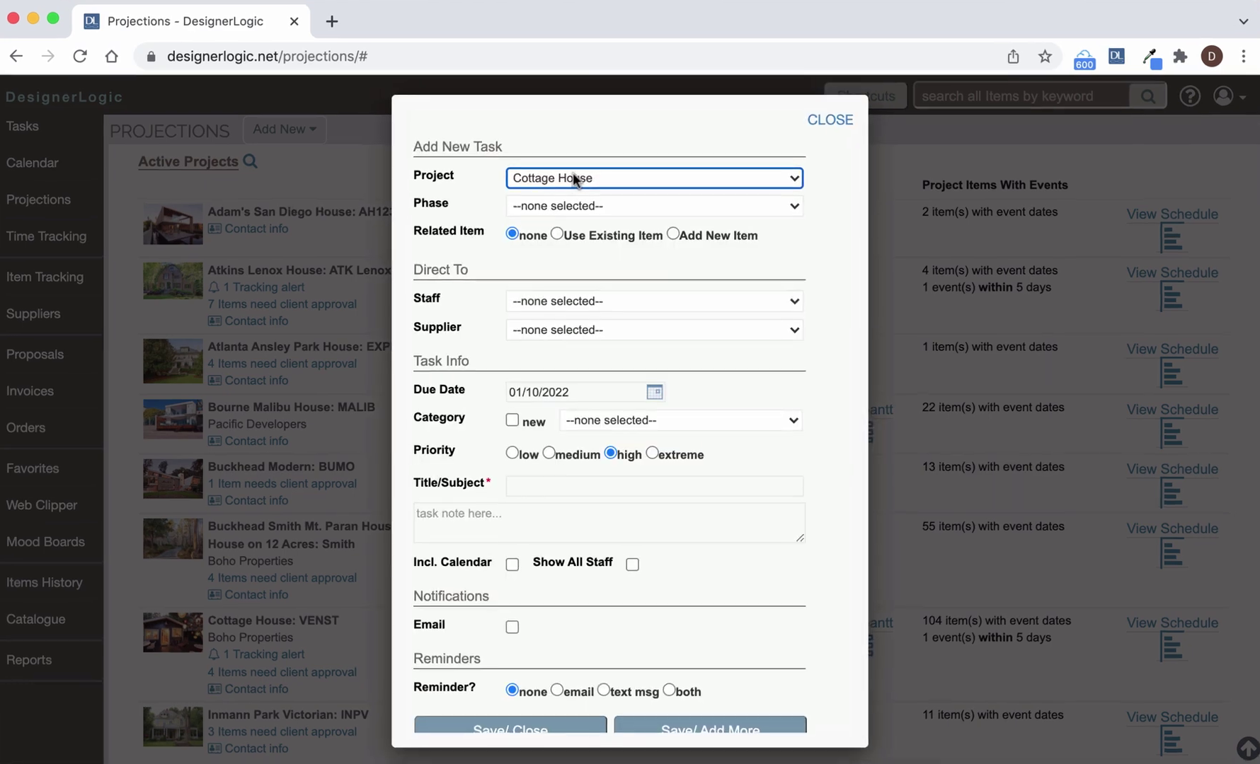
{"action": "left_click", "coordinate": [600, 179]}
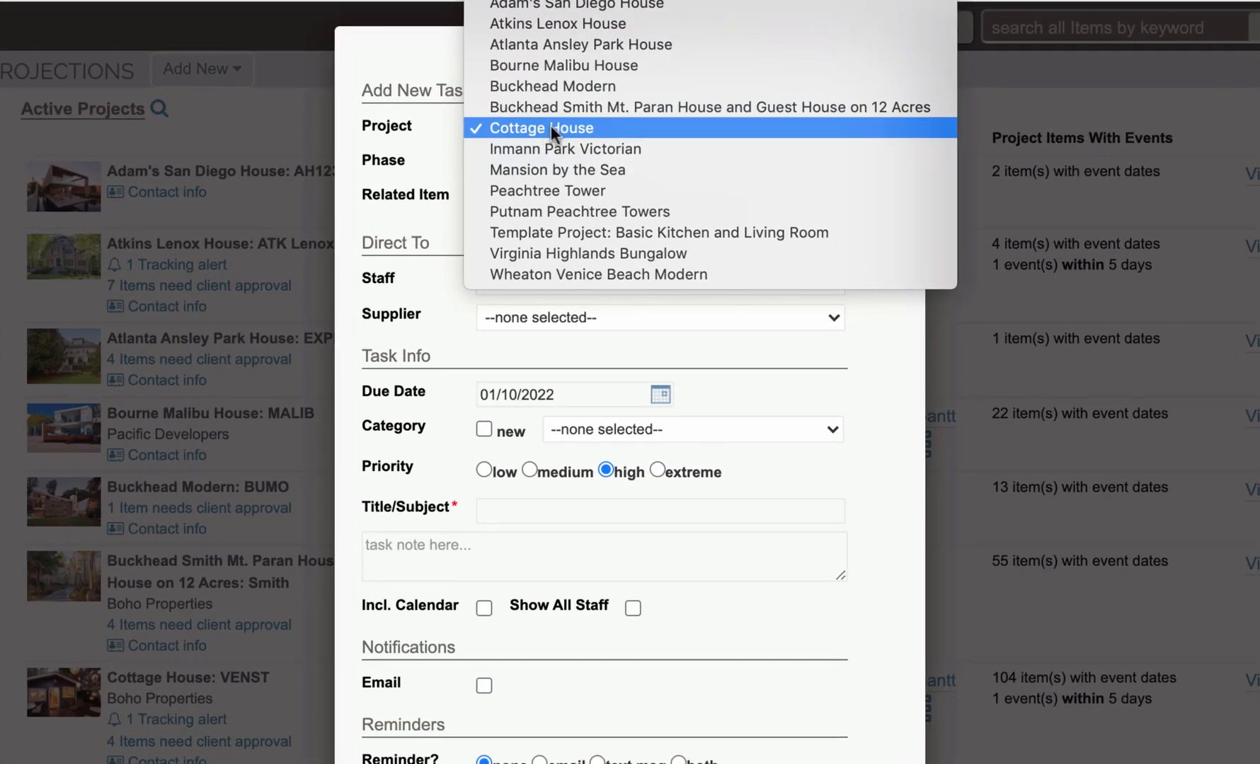
{"action": "left_click", "coordinate": [550, 126]}
{"action": "left_click", "coordinate": [489, 164]}
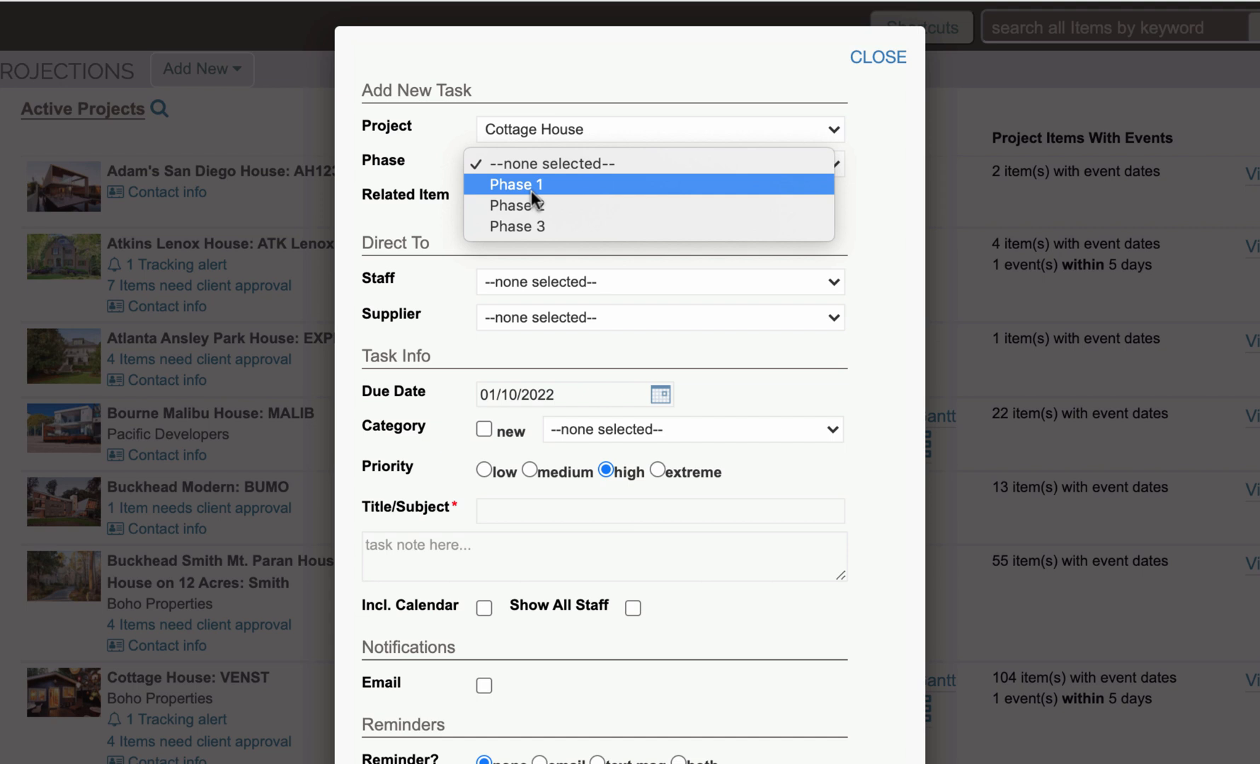
{"action": "left_click", "coordinate": [520, 187]}
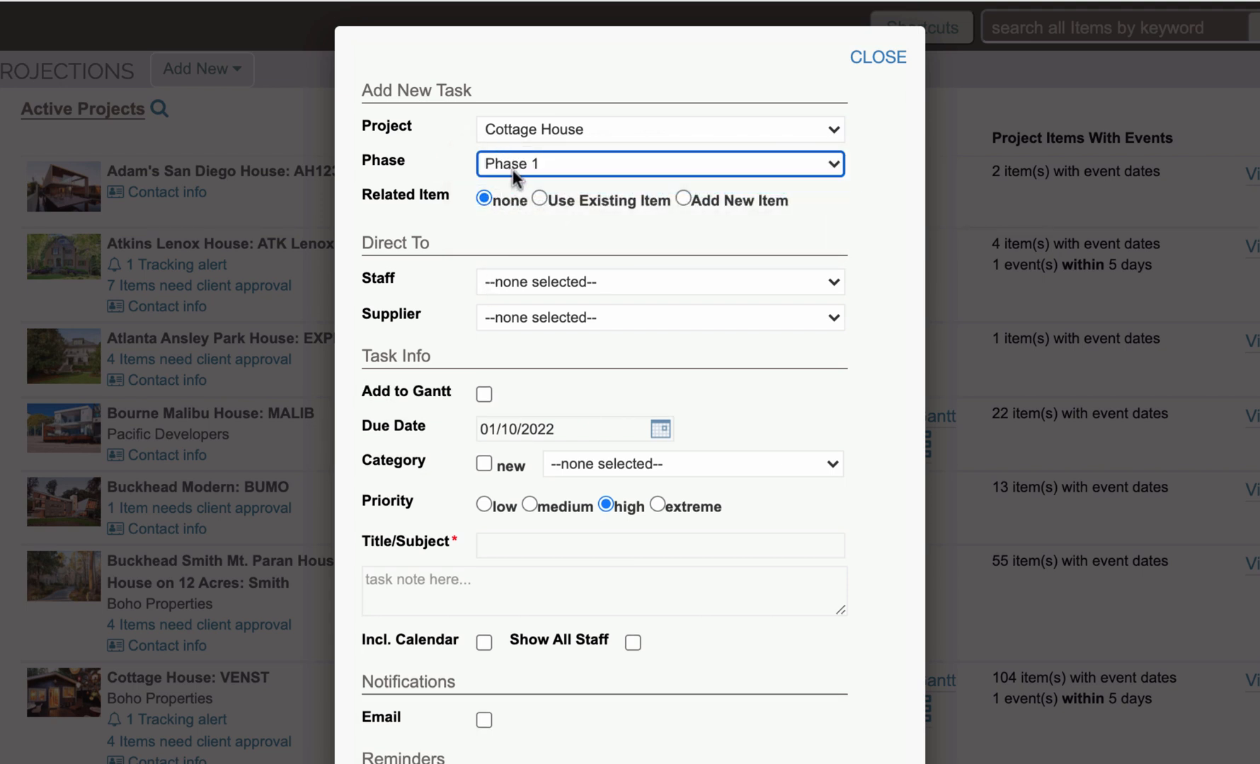
{"action": "left_click_drag", "start_coordinate": [362, 392], "coordinate": [457, 399]}
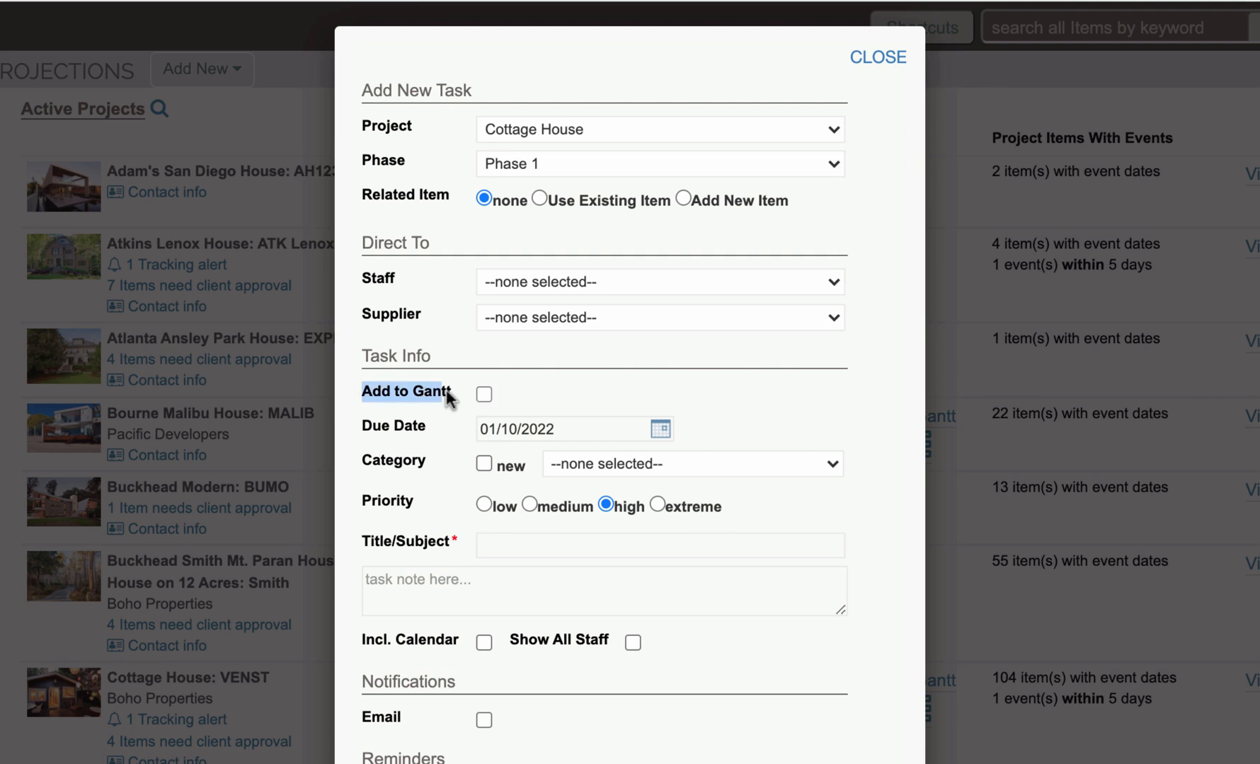
{"action": "left_click", "coordinate": [484, 394]}
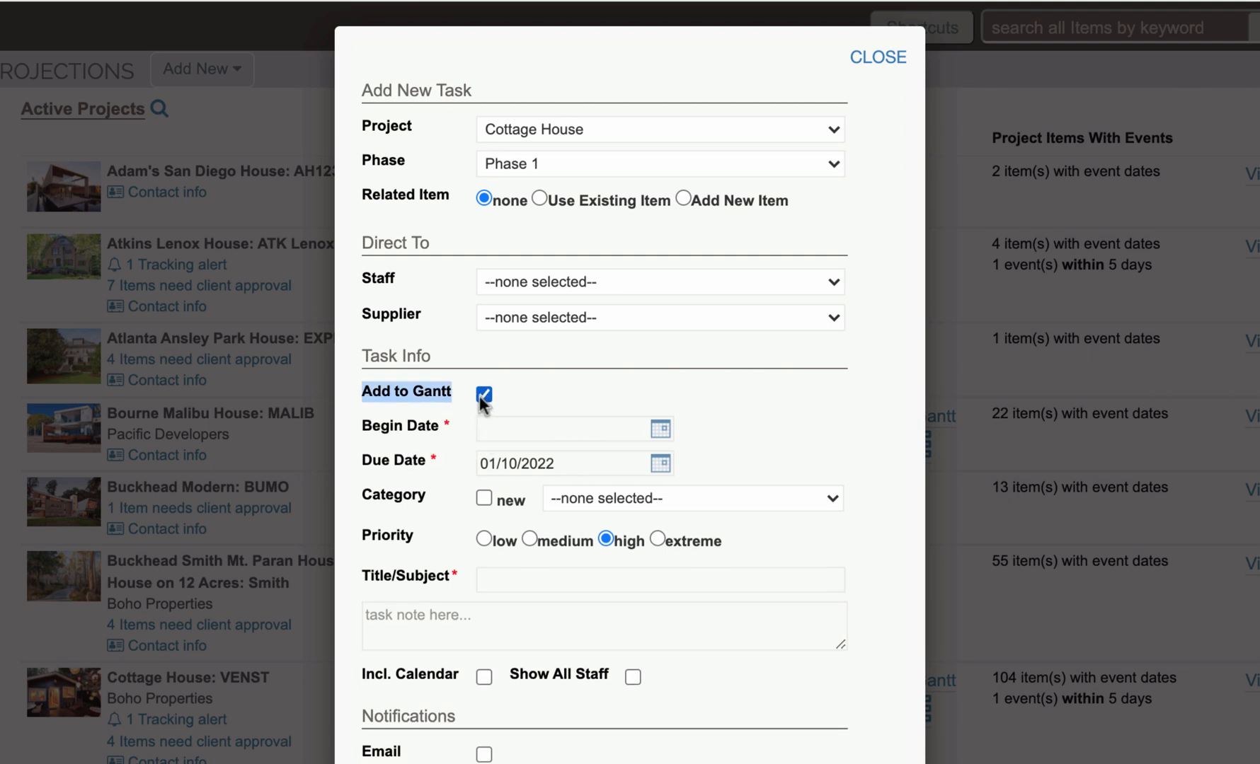
{"action": "left_click", "coordinate": [659, 428]}
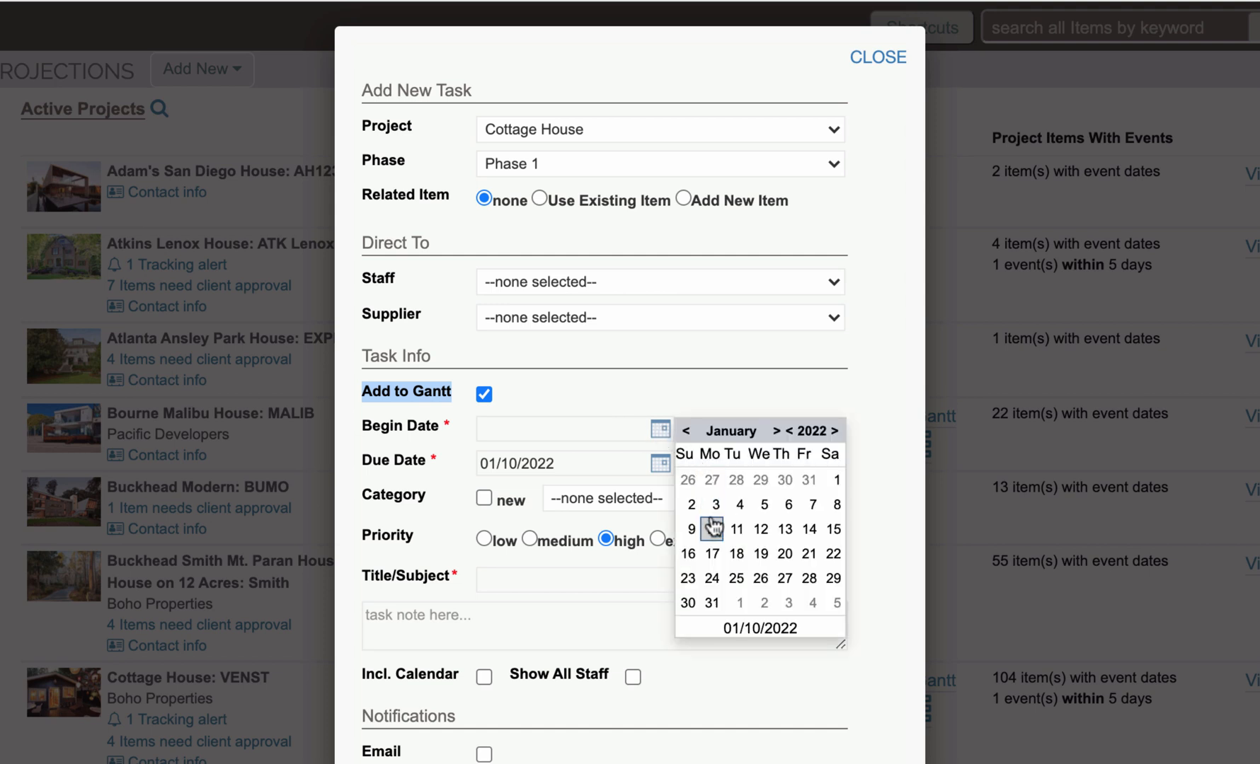
{"action": "left_click", "coordinate": [712, 527]}
{"action": "left_click", "coordinate": [659, 463]}
{"action": "left_click", "coordinate": [779, 613]}
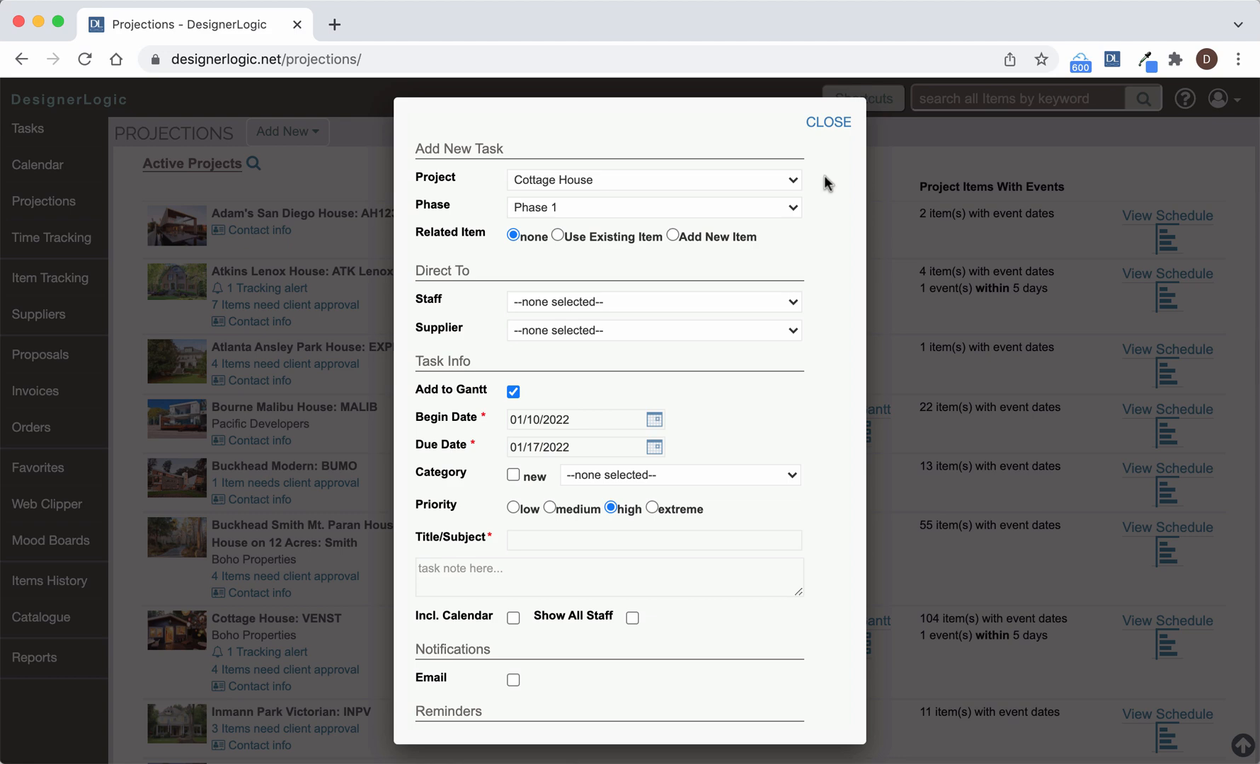
- Discard the new task form and open 'Get tassels for pillow' from the Tasks list for editing
{"action": "left_click", "coordinate": [828, 122]}
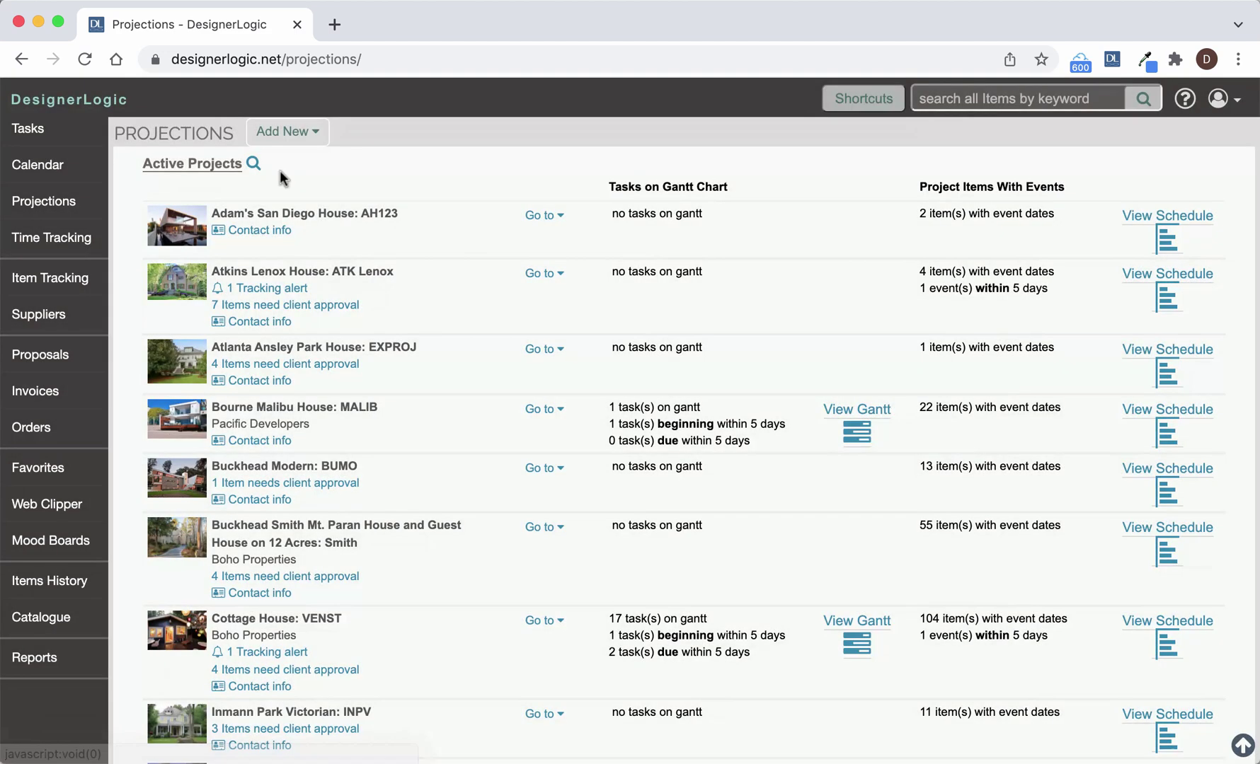
{"action": "left_click", "coordinate": [27, 130]}
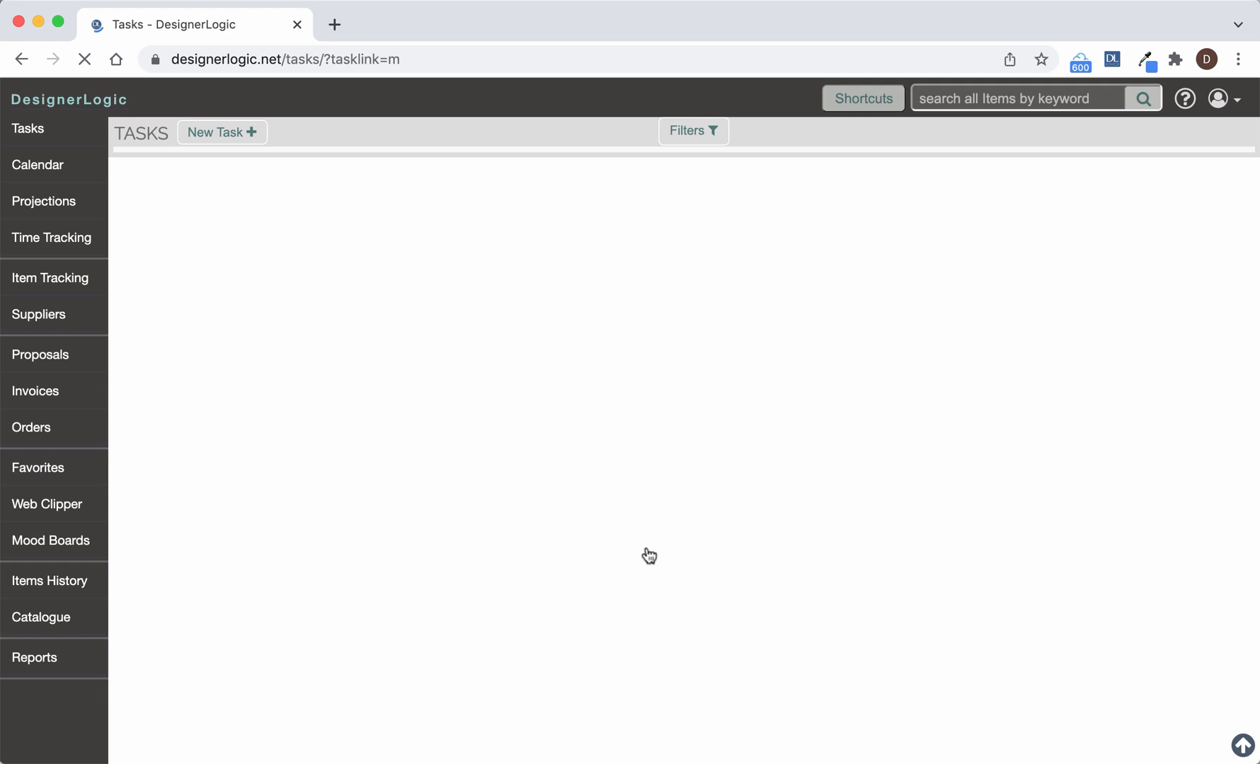
{"action": "scroll", "coordinate": [648, 556], "scroll_direction": "down", "scroll_amount": 5}
{"action": "scroll", "coordinate": [649, 556], "scroll_direction": "down", "scroll_amount": 5}
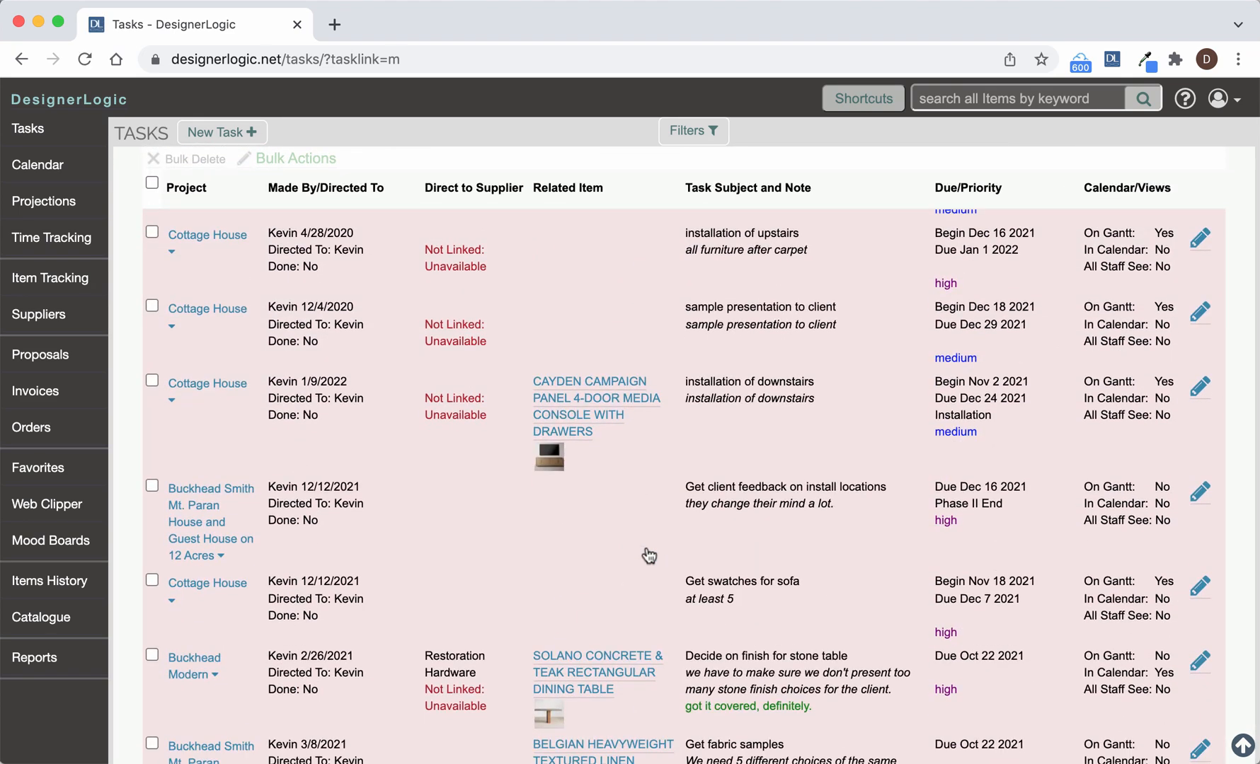
{"action": "scroll", "coordinate": [648, 556], "scroll_direction": "down", "scroll_amount": 5}
{"action": "scroll", "coordinate": [649, 557], "scroll_direction": "down", "scroll_amount": 5}
{"action": "scroll", "coordinate": [648, 556], "scroll_direction": "down", "scroll_amount": 3}
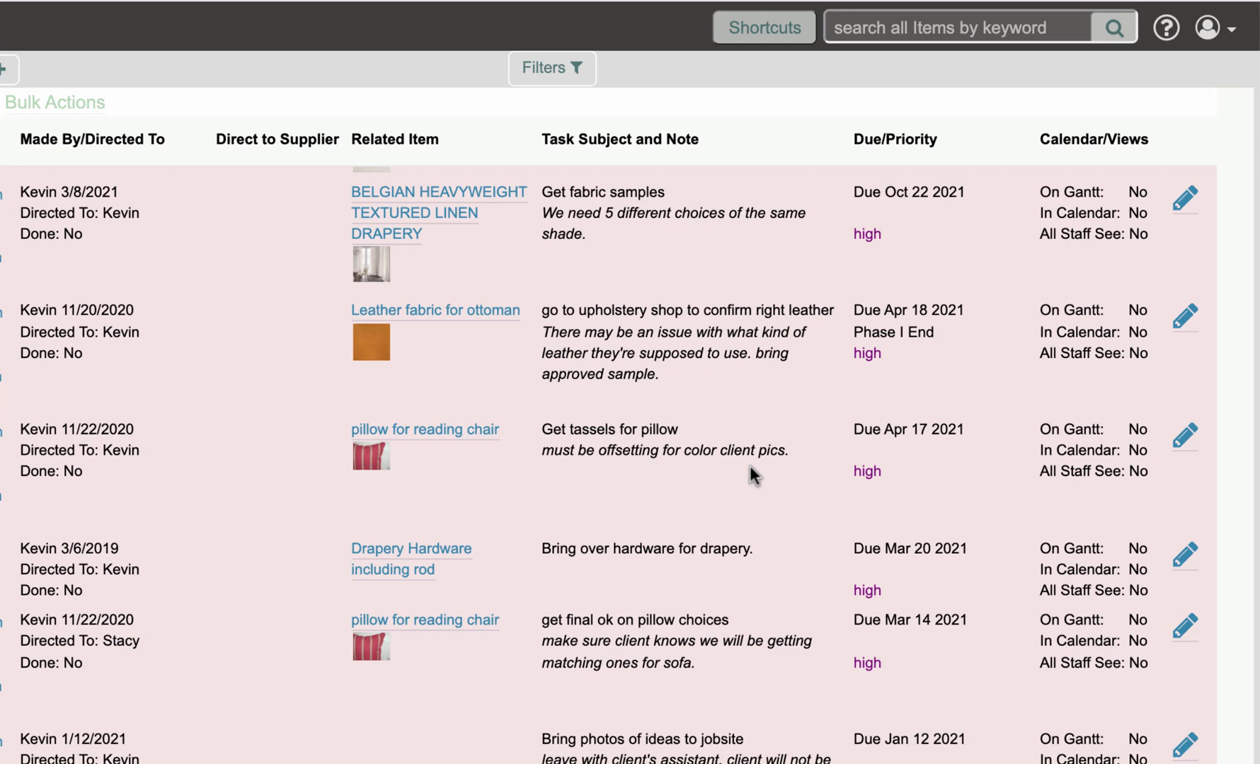
{"action": "left_click", "coordinate": [1184, 435]}
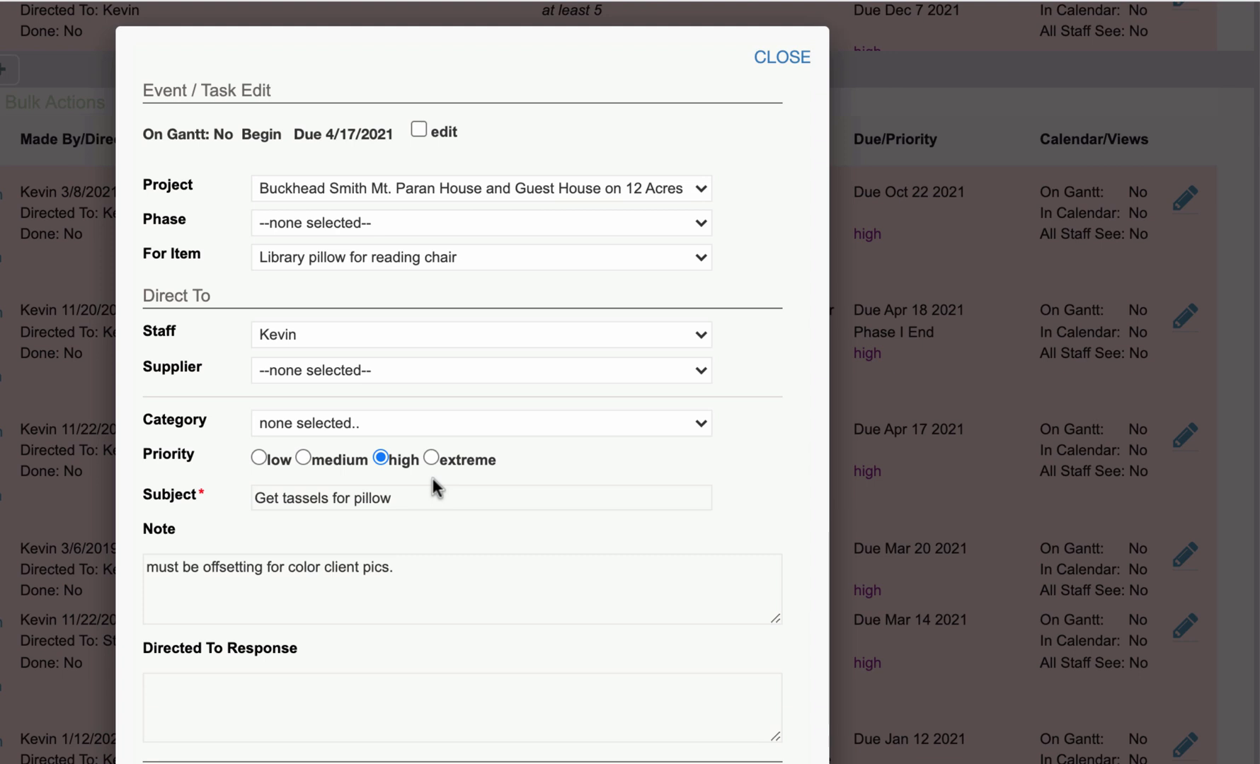
- Enable editing, assign the Demolition phase and mark the task for the Gantt chart
{"action": "left_click", "coordinate": [419, 131]}
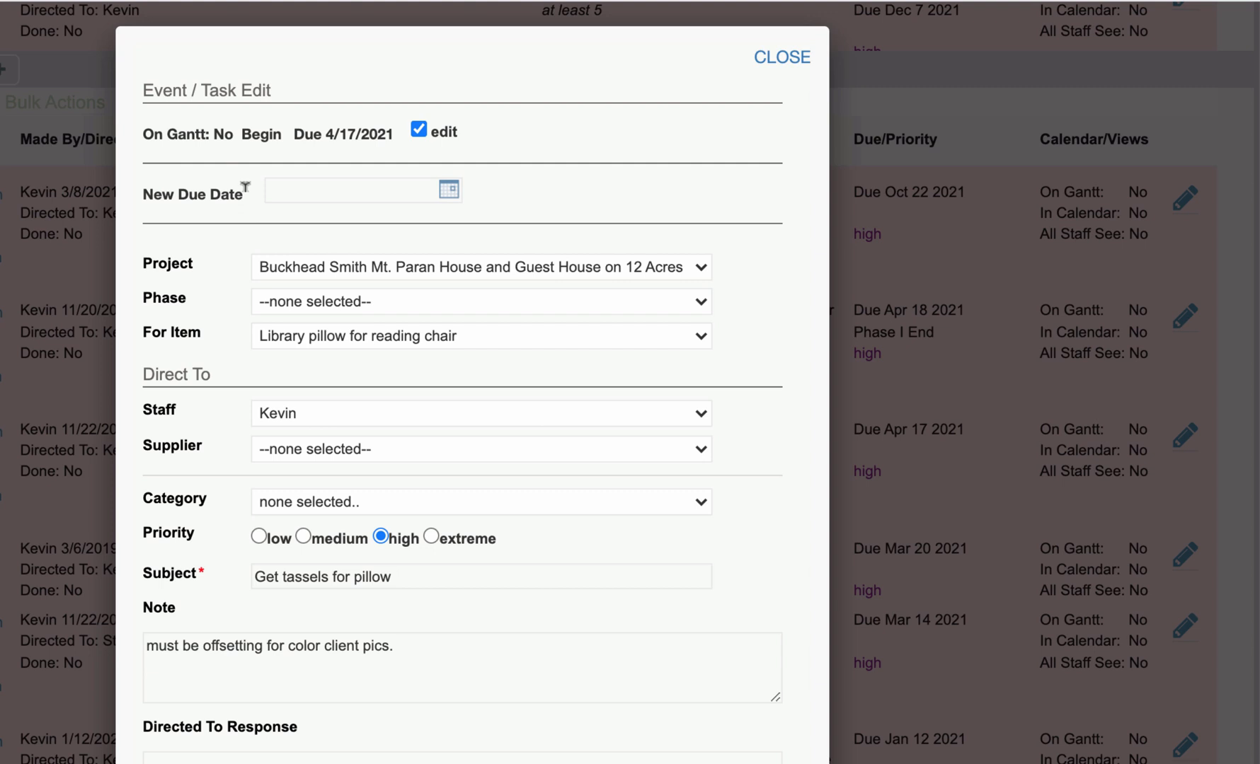
{"action": "left_click", "coordinate": [281, 302]}
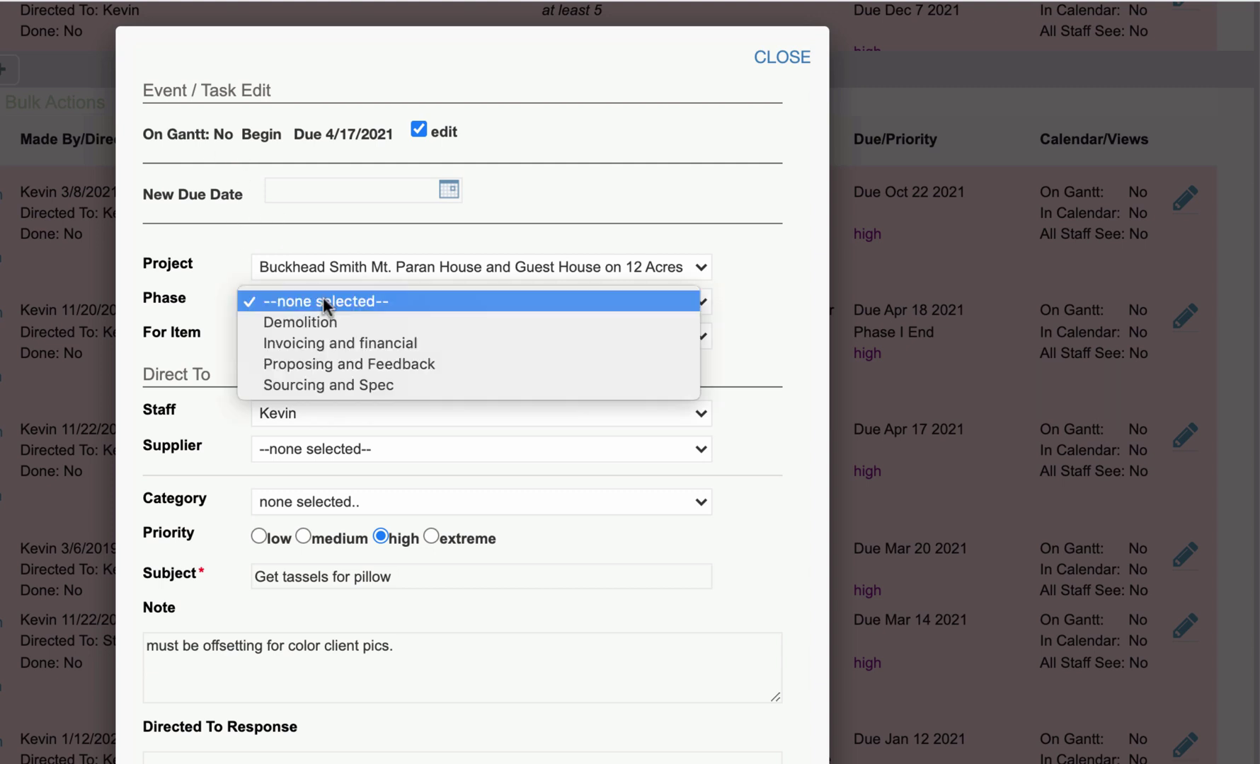
{"action": "left_click", "coordinate": [295, 323]}
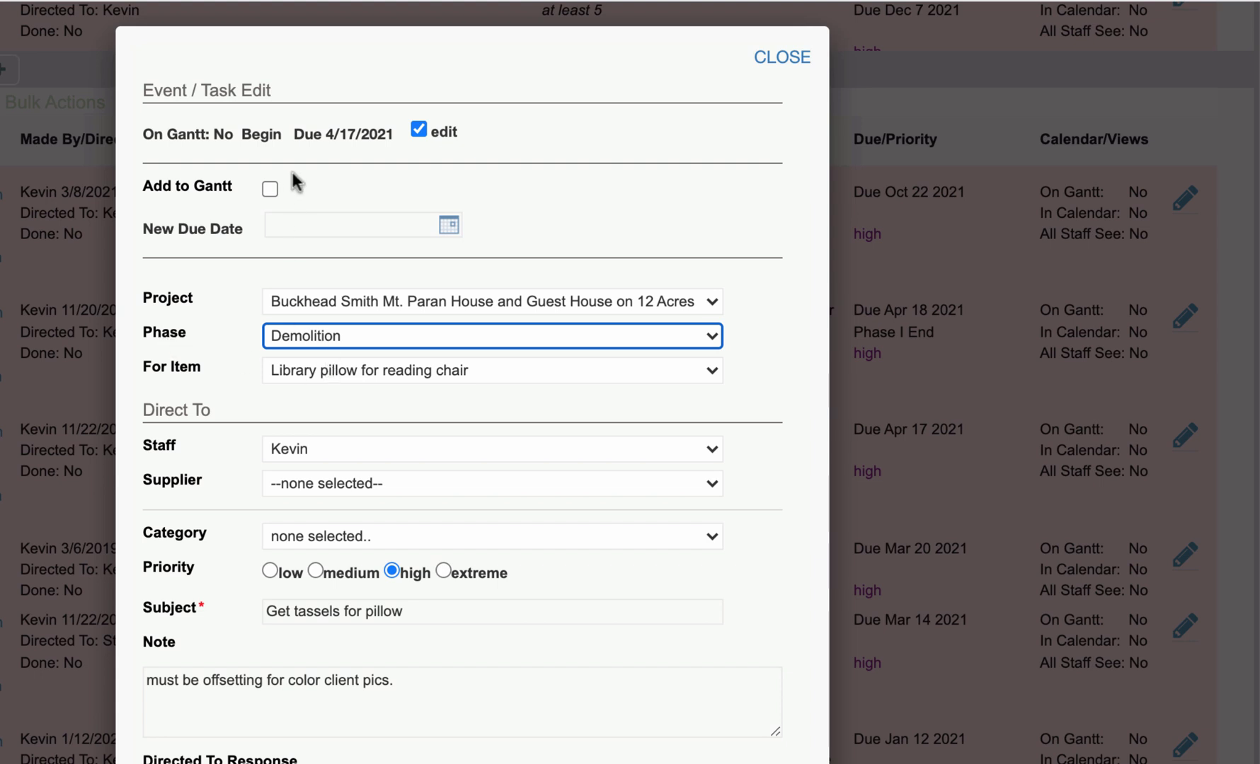
{"action": "left_click", "coordinate": [270, 188]}
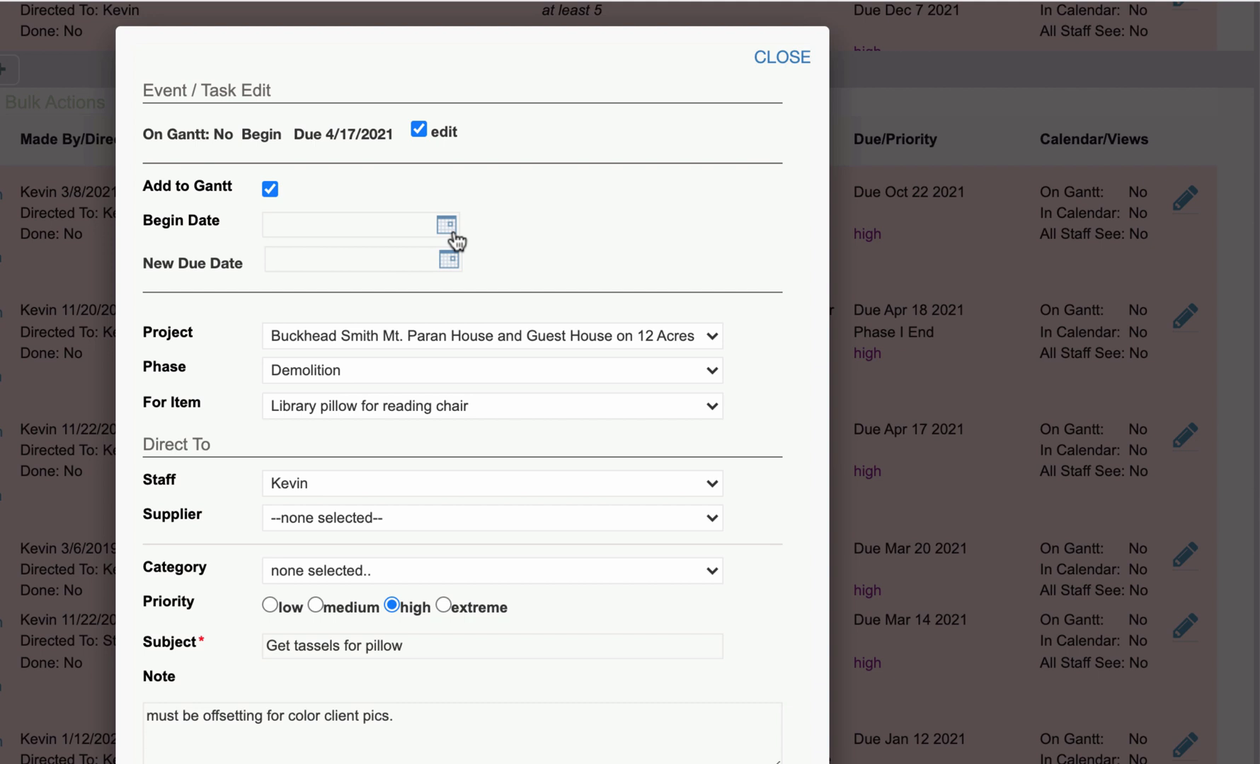
- Clear and re-apply the Demolition phase and Add to Gantt so both settings stick
{"action": "left_click", "coordinate": [270, 188]}
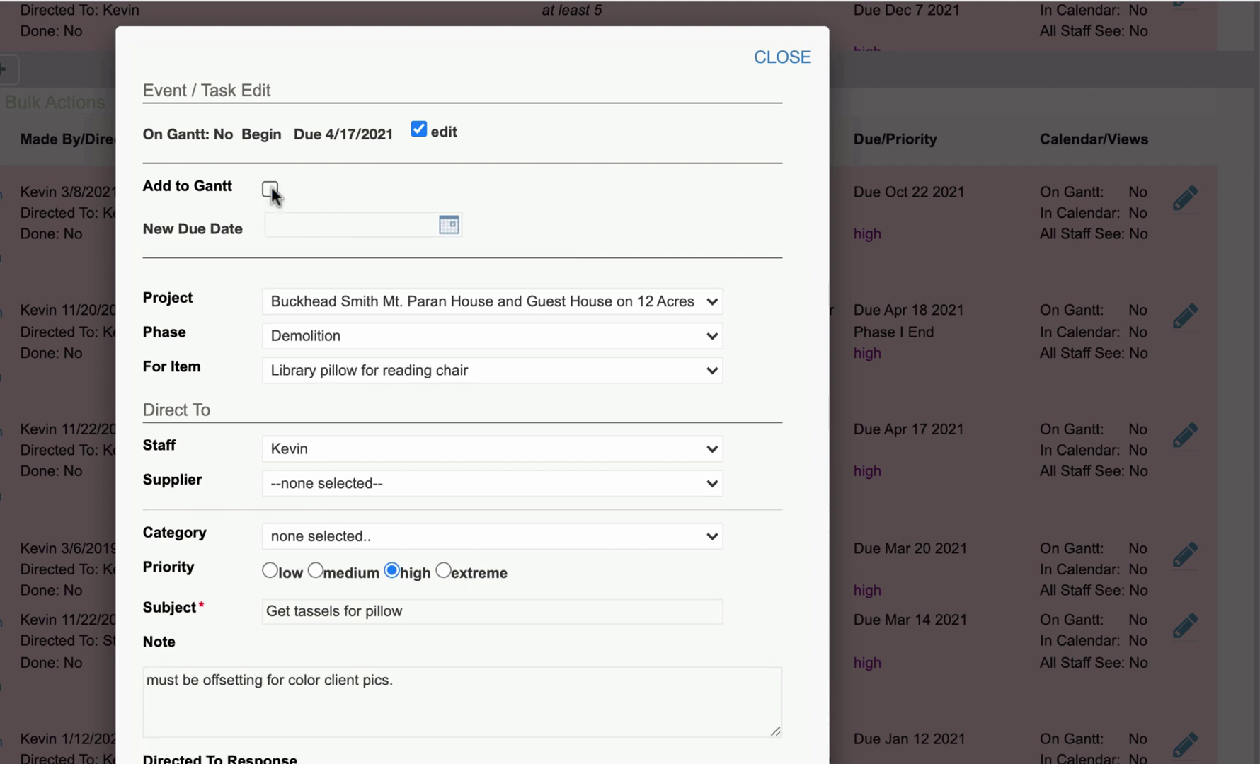
{"action": "left_click", "coordinate": [321, 333]}
{"action": "left_click", "coordinate": [329, 313]}
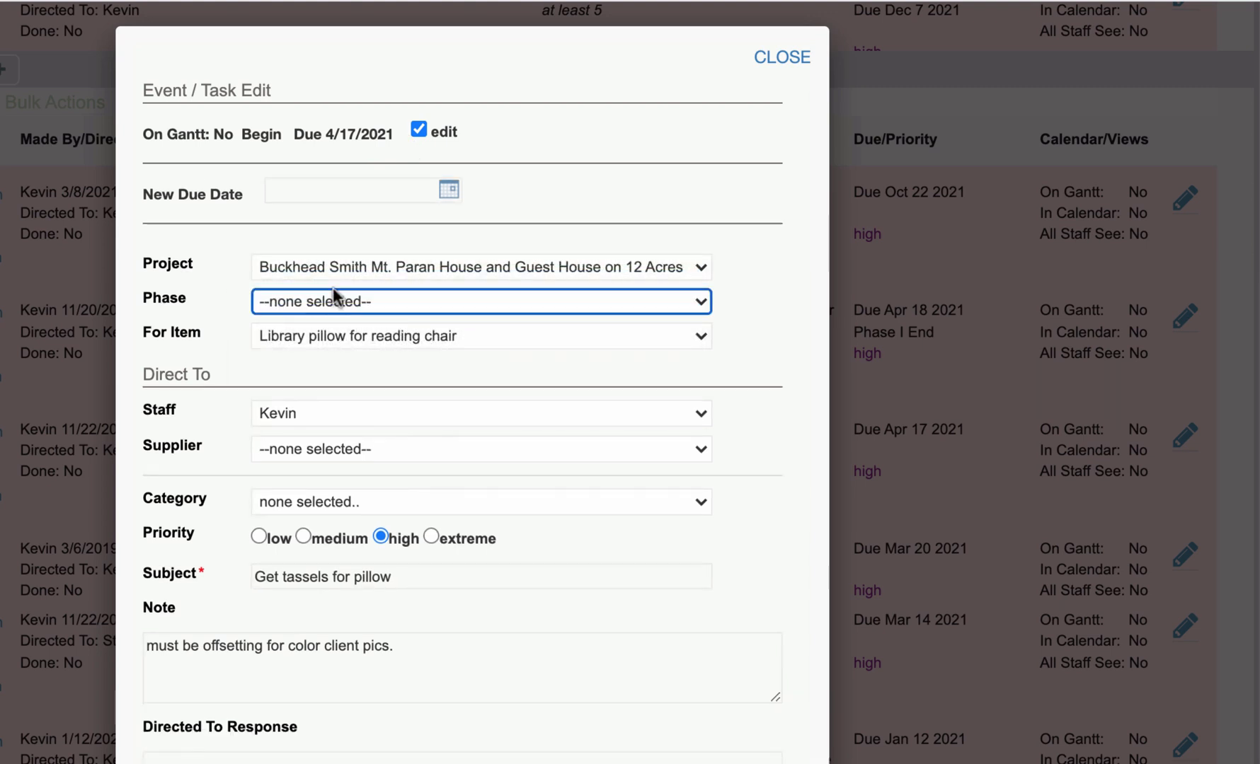
{"action": "left_click", "coordinate": [304, 303]}
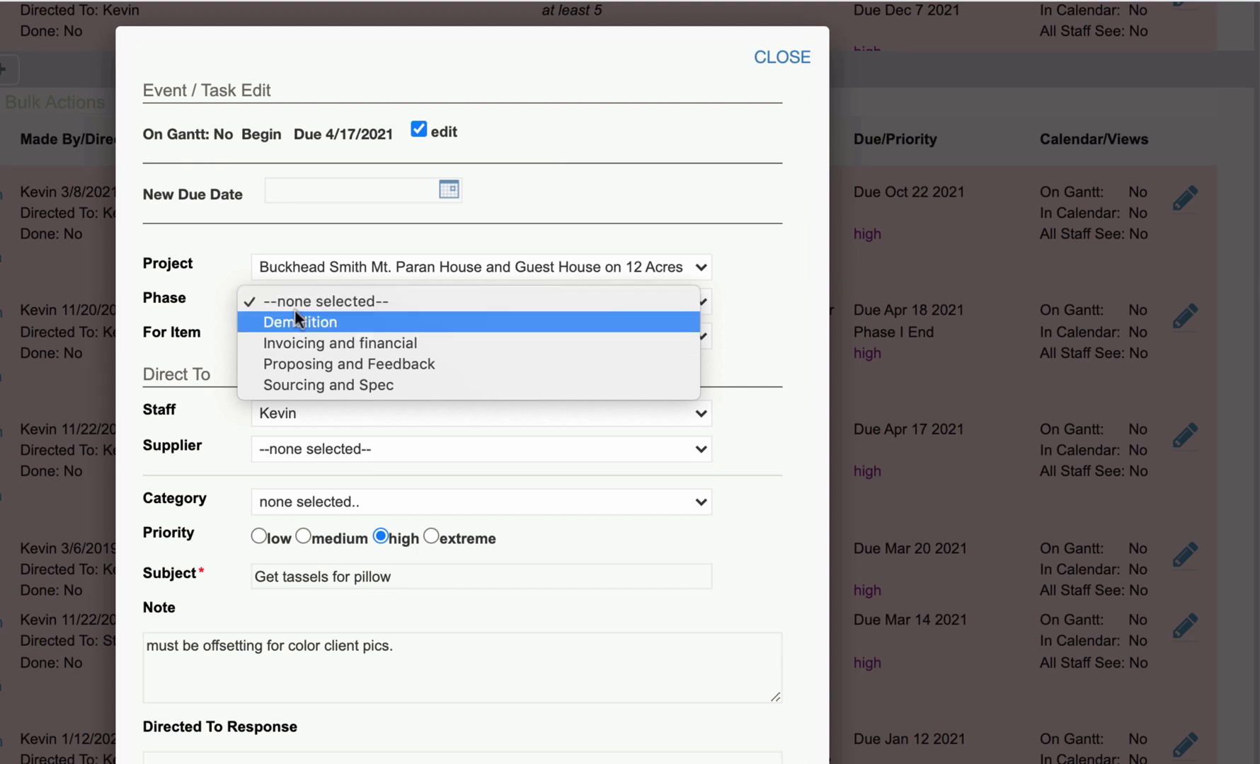
{"action": "left_click", "coordinate": [299, 322]}
{"action": "left_click", "coordinate": [270, 188]}
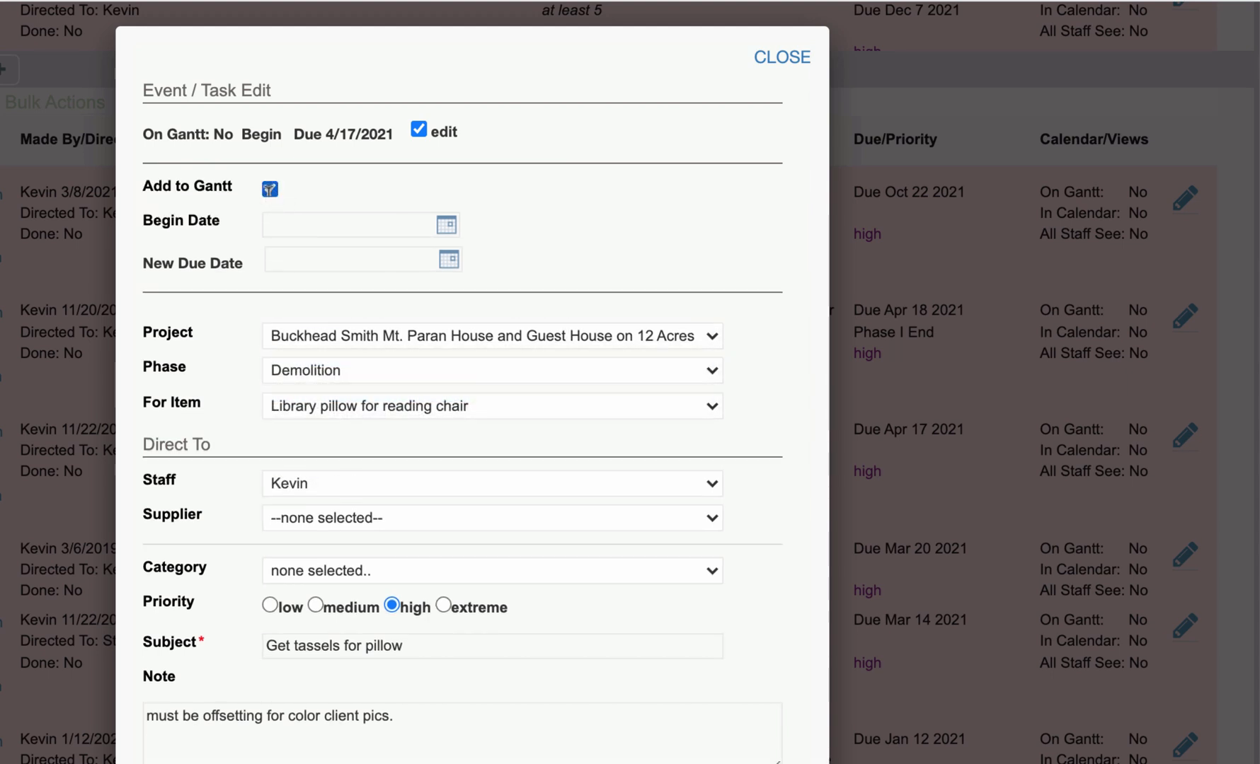